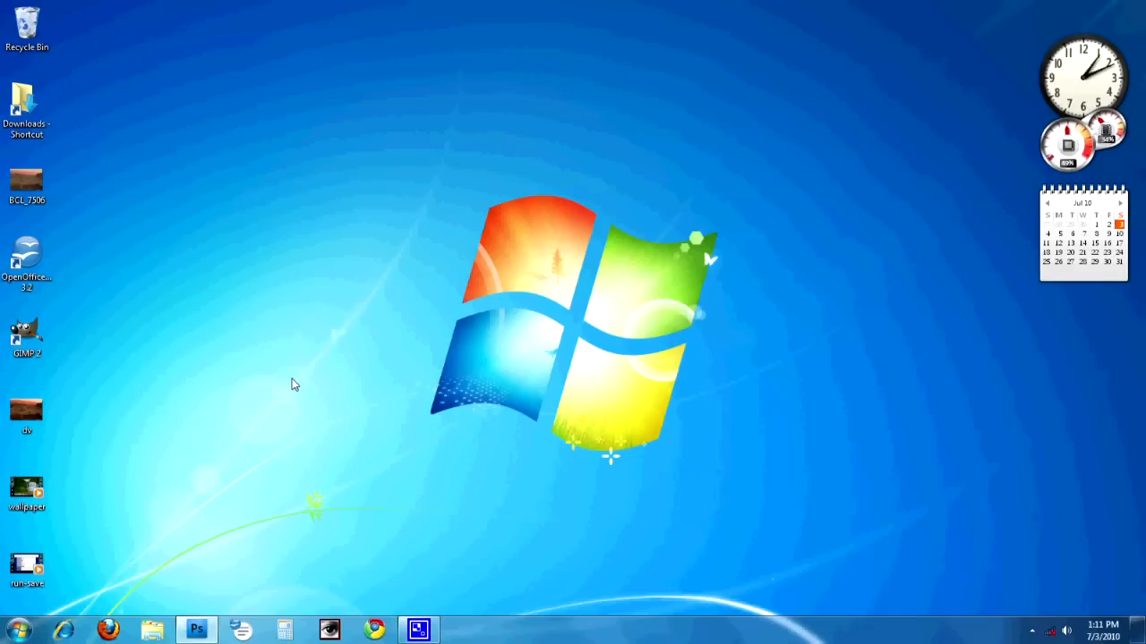
Step: Check the display's resolution in the Windows screen resolution settings, close them, and switch to Photoshop
right_click(170, 349)
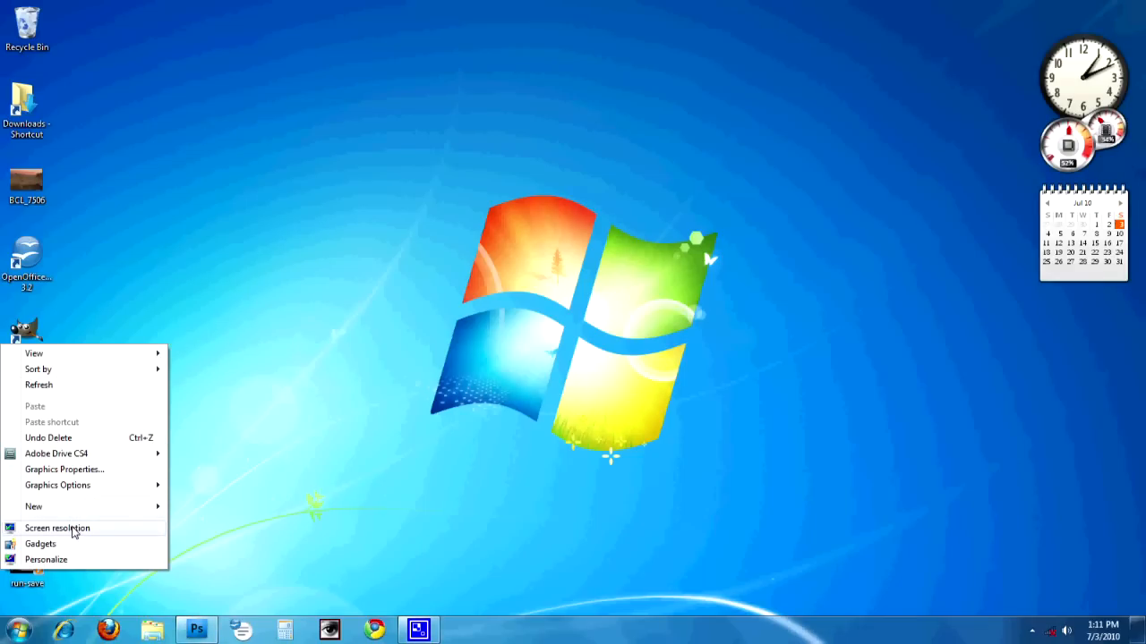
left_click(73, 529)
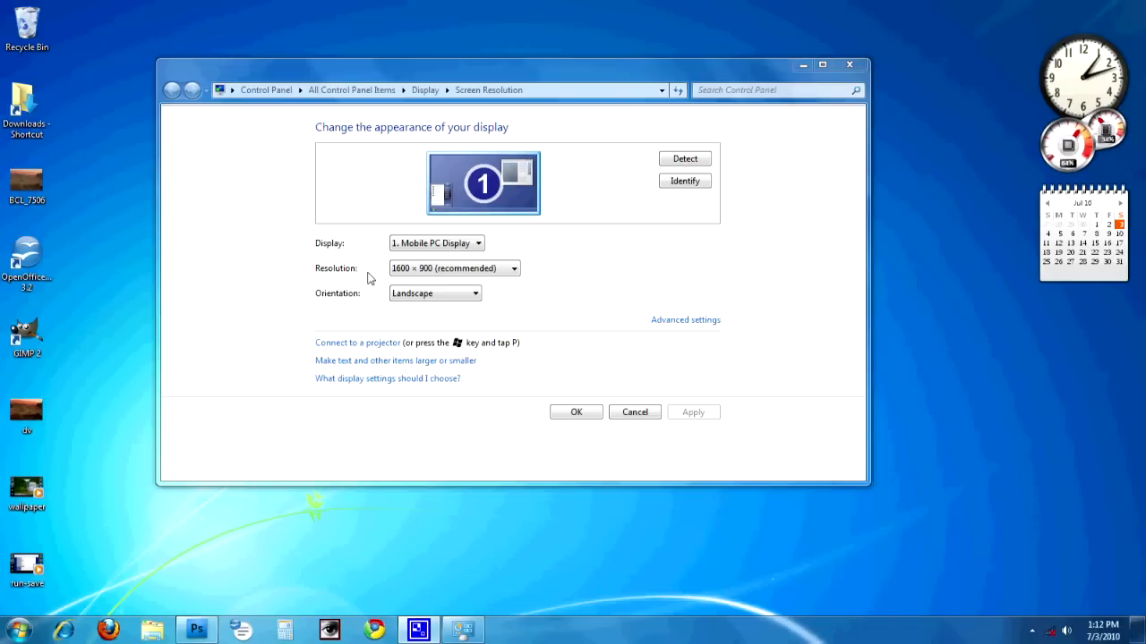
left_click(576, 413)
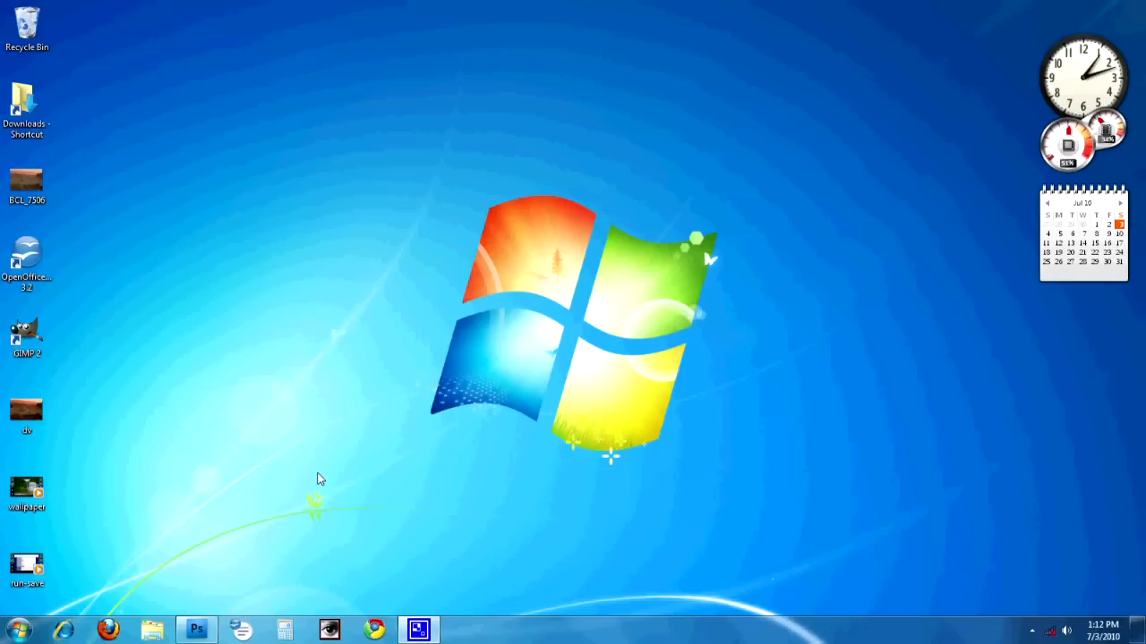
left_click(200, 631)
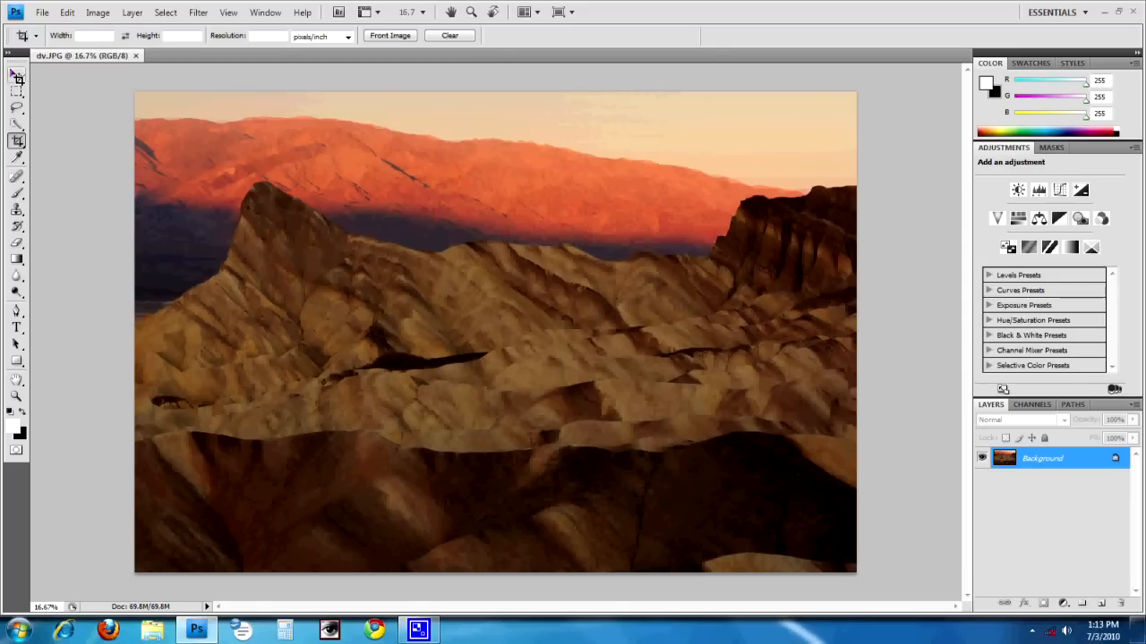
Step: Start resizing dv.JPG by setting its image width to 1600 pixels with proportions constrained
left_click(18, 77)
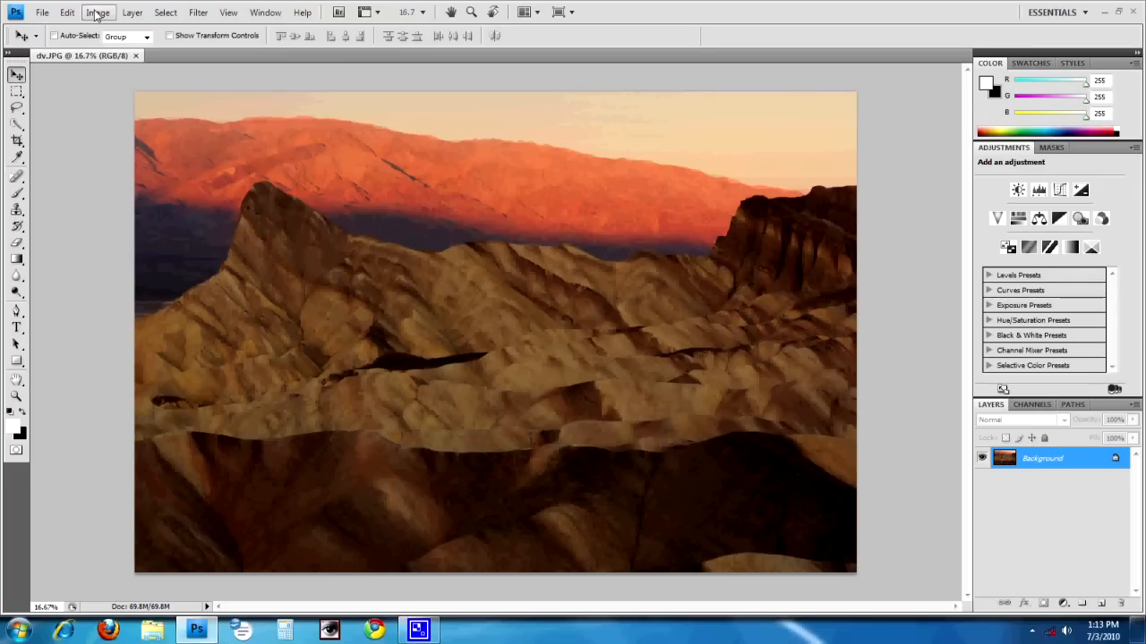
left_click(96, 13)
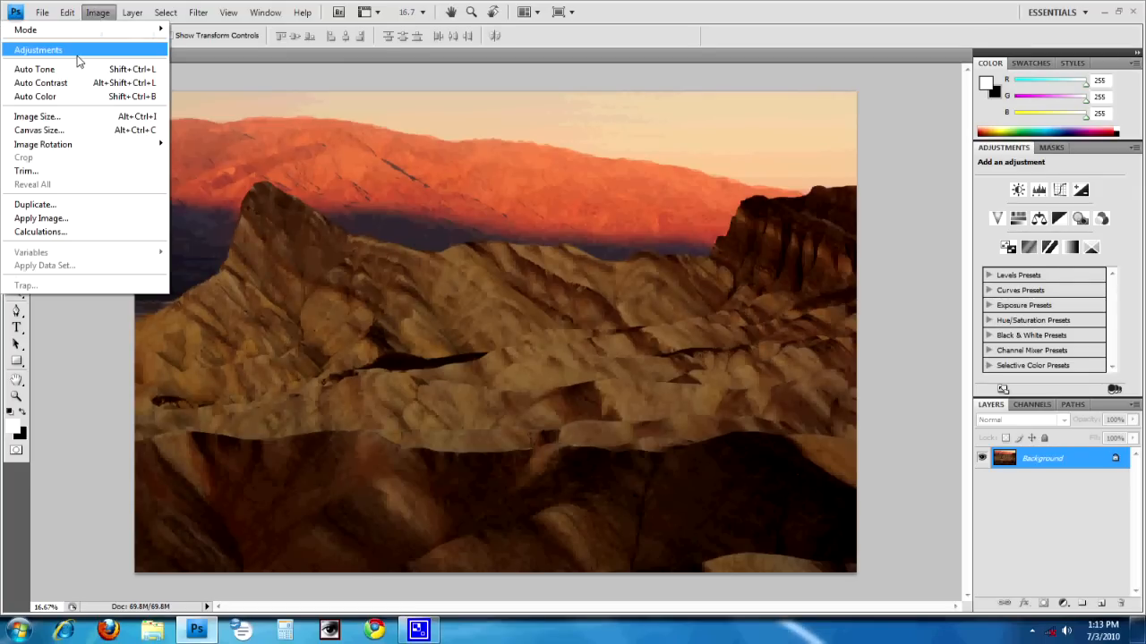
left_click(59, 117)
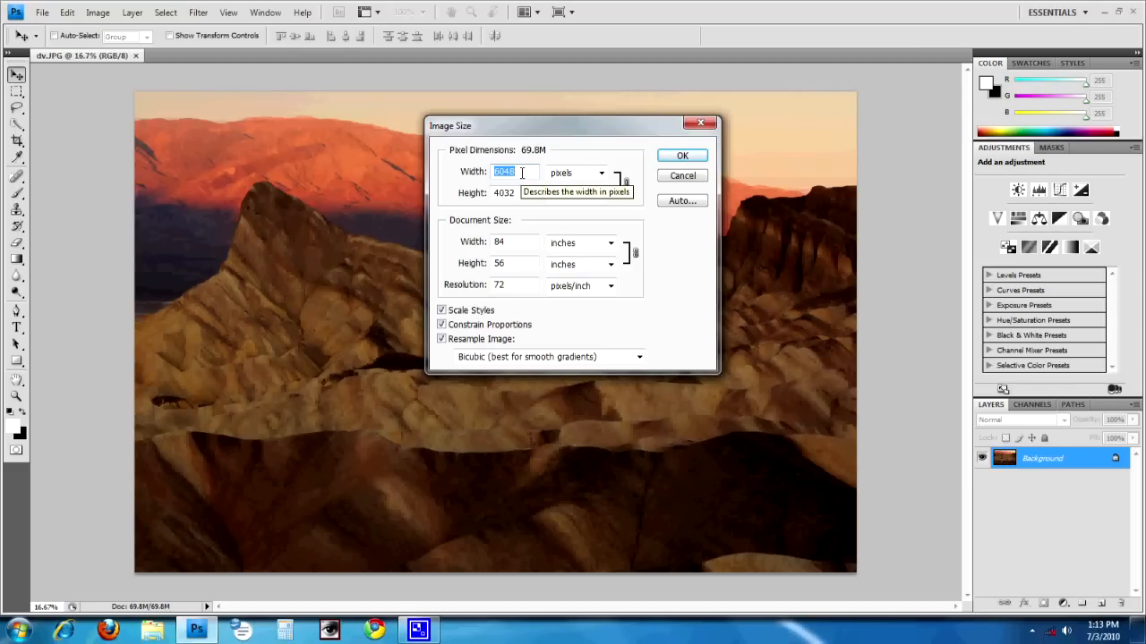
type("1600")
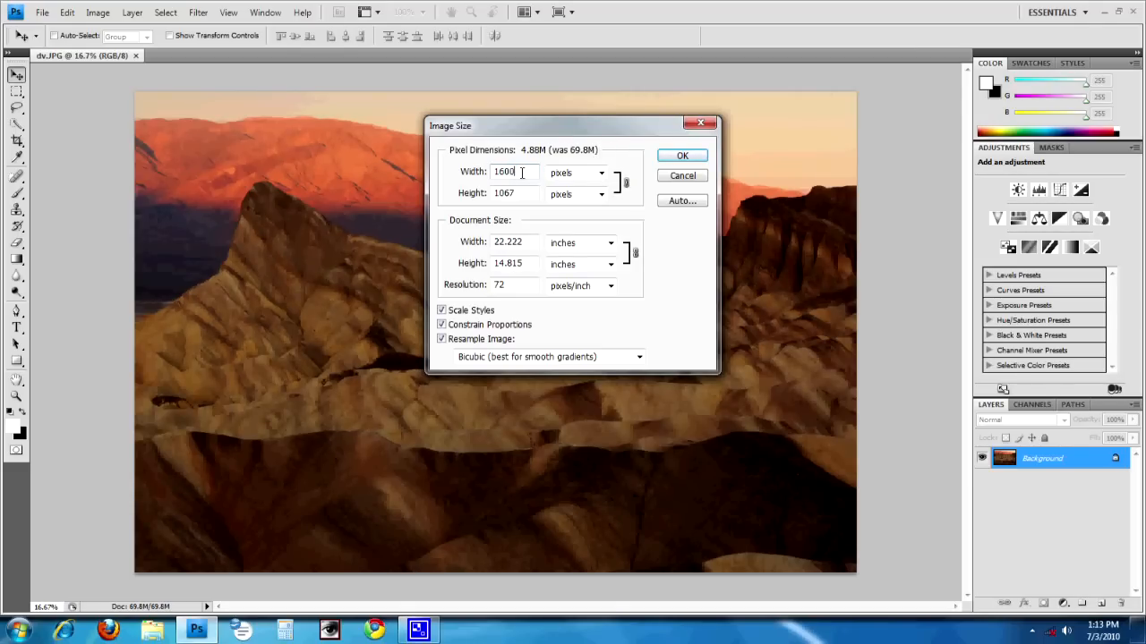
Step: Compare the proportionally linked pixel width and height in the image size settings
left_click(532, 331)
double_click(522, 171)
double_click(522, 193)
double_click(525, 172)
left_click(525, 195)
double_click(525, 195)
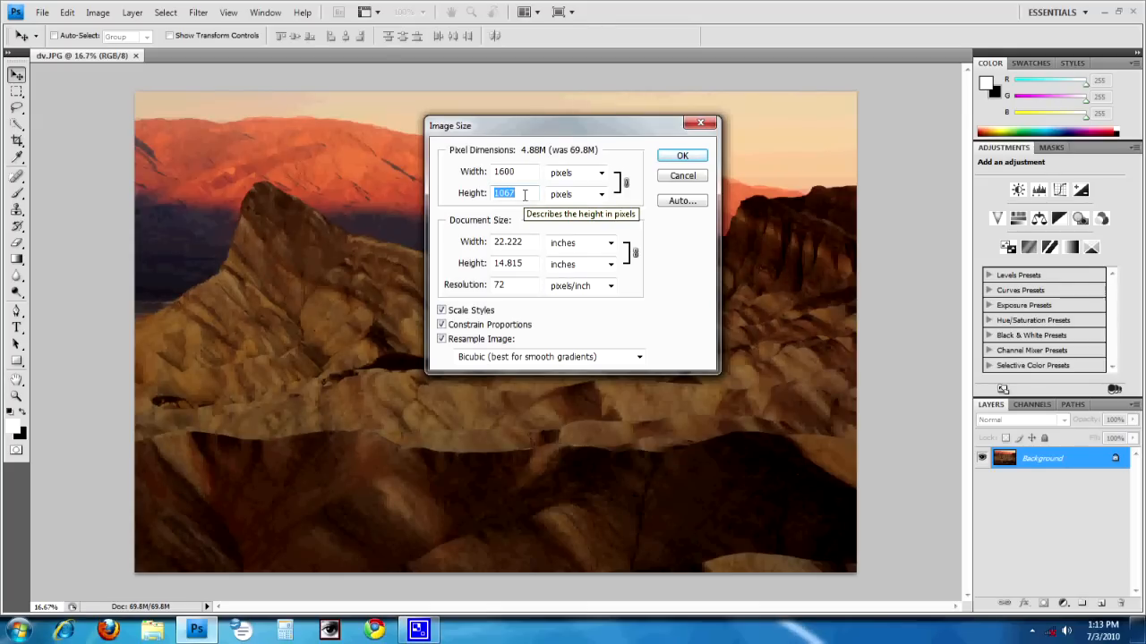
left_click(525, 195)
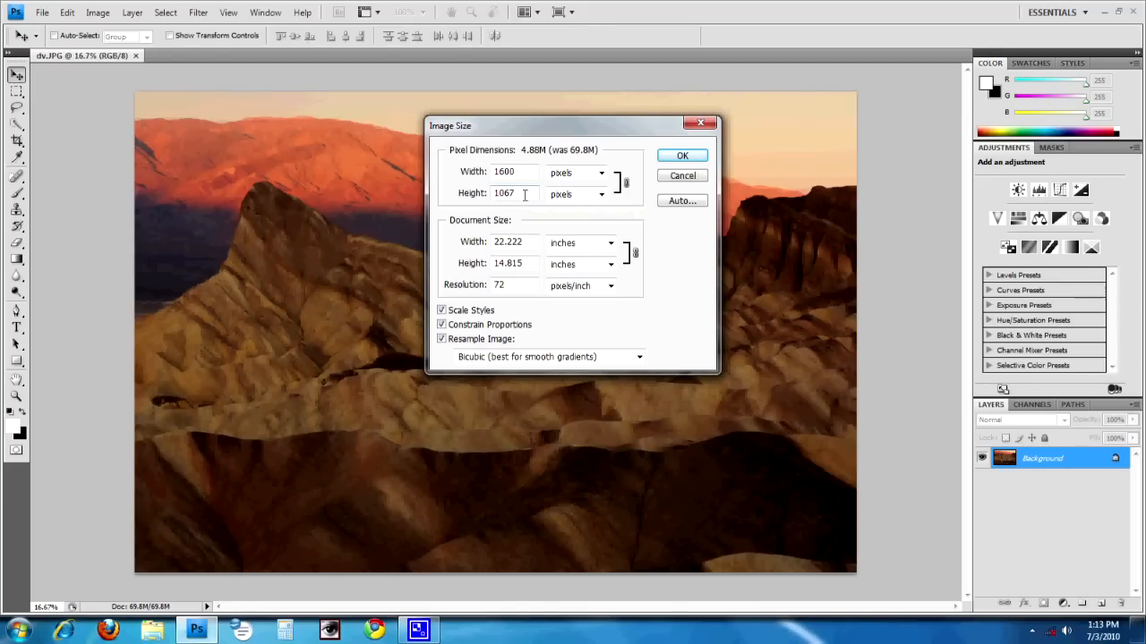
double_click(516, 171)
double_click(517, 193)
double_click(520, 171)
Step: Turn off proportion constraints, set the image height to 900 pixels, and apply the resize
double_click(521, 192)
left_click(447, 326)
type("900")
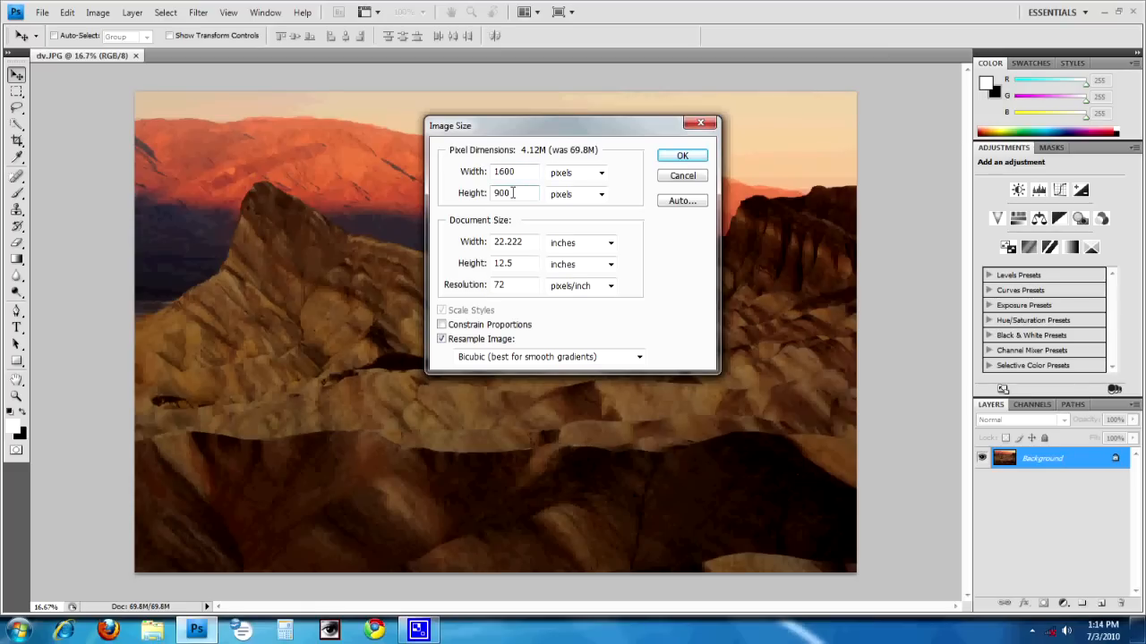
left_click(678, 158)
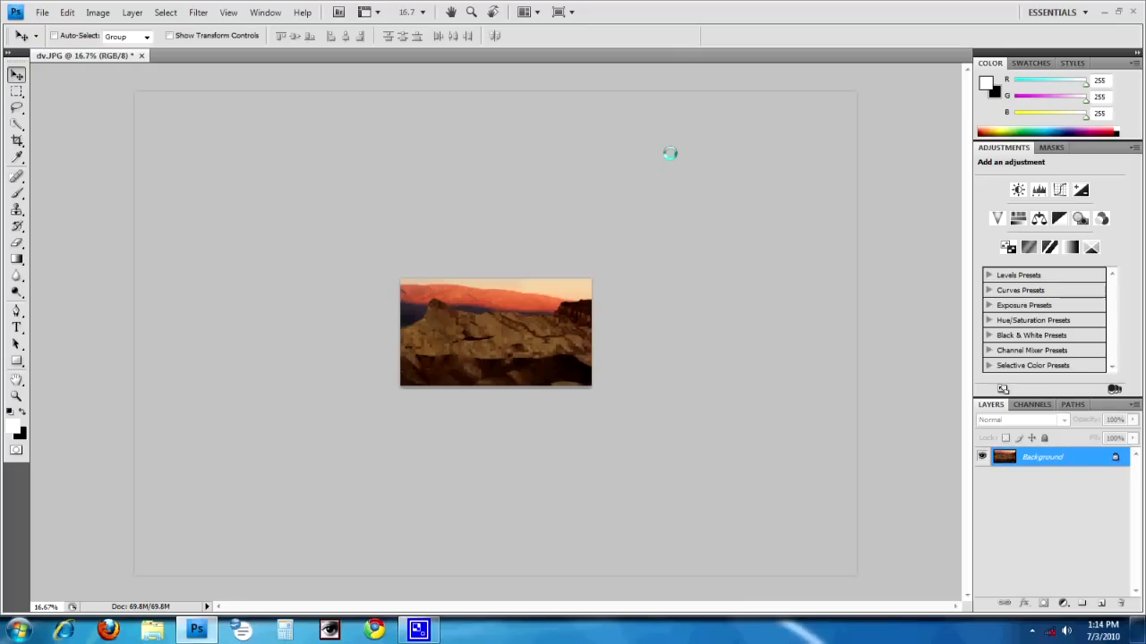
left_click(423, 11)
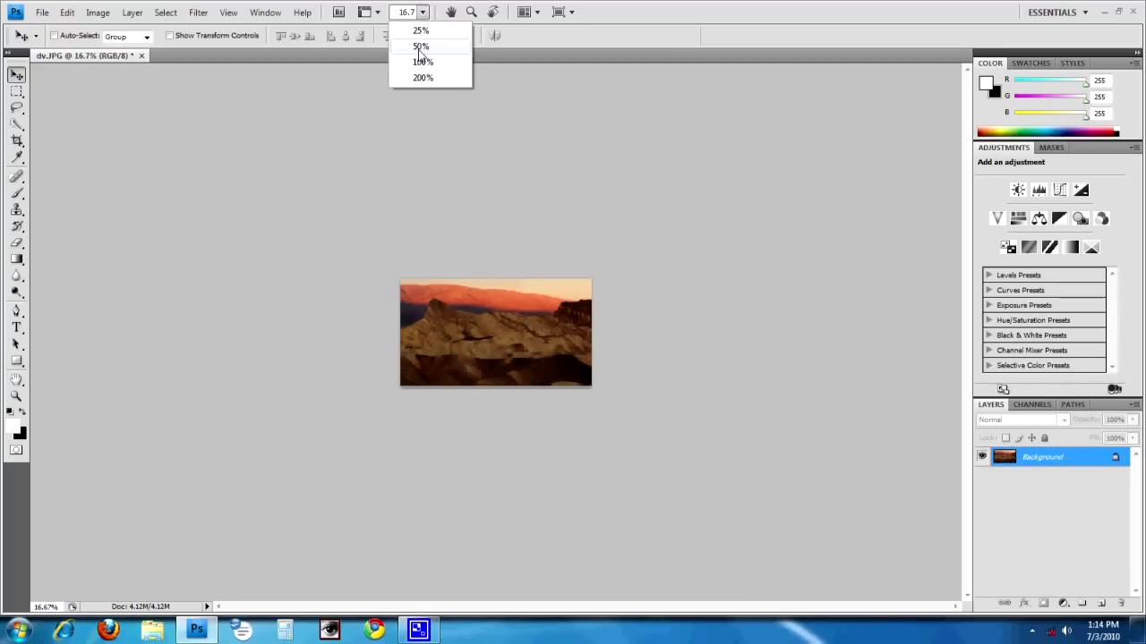
left_click(419, 50)
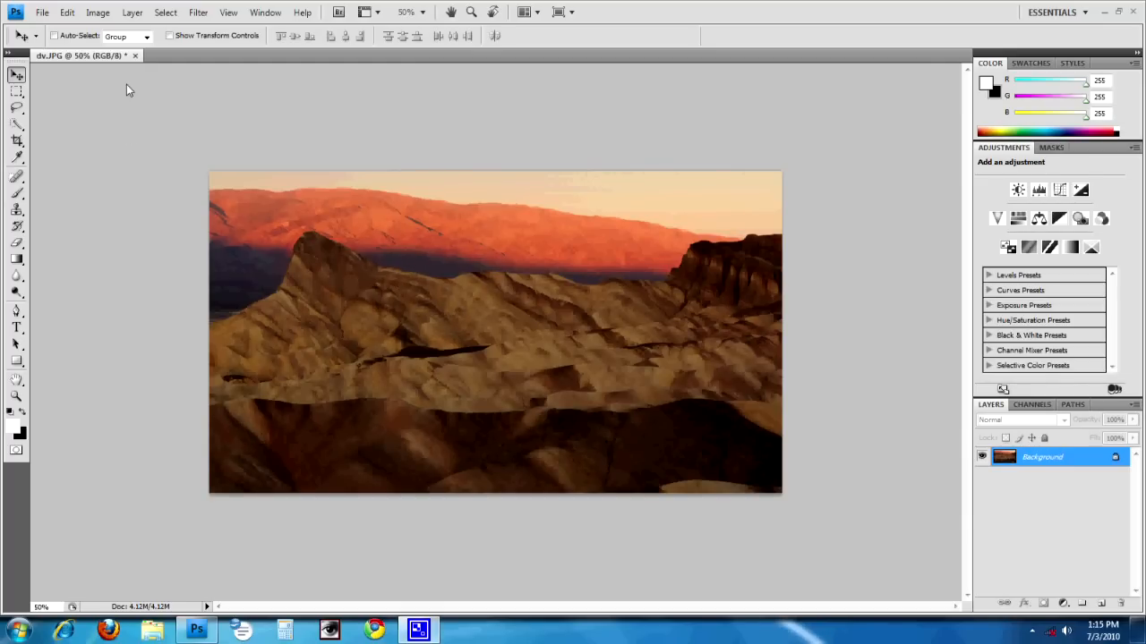
Step: Close dv.JPG without saving the resize and reopen the original file
left_click(137, 55)
left_click(571, 244)
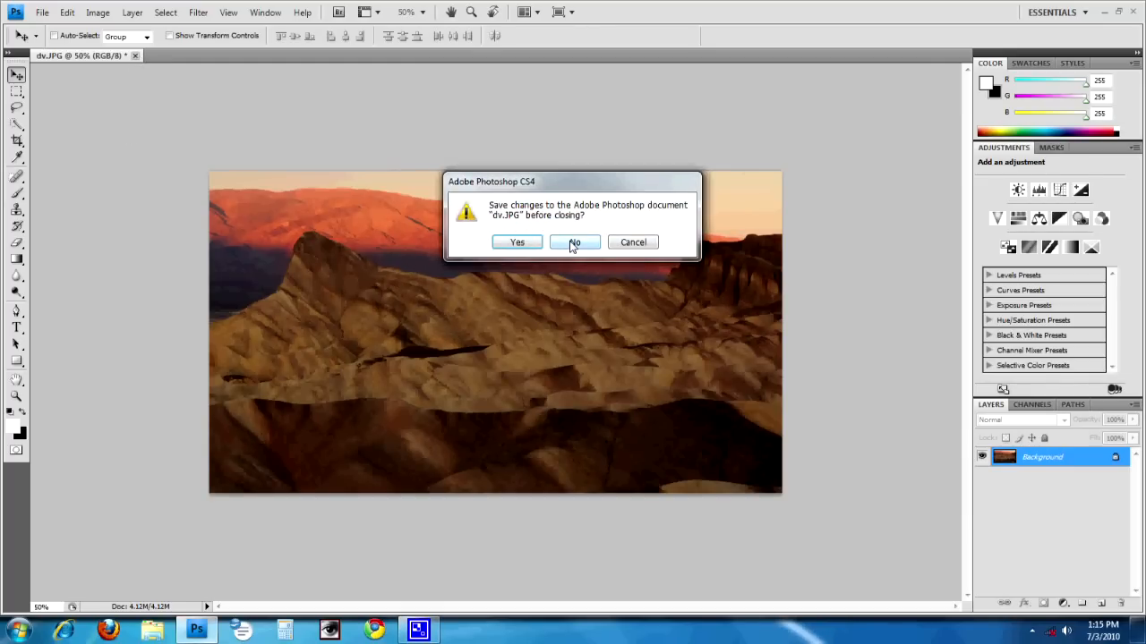
left_click(42, 11)
mouse_move(137, 100)
left_click(233, 97)
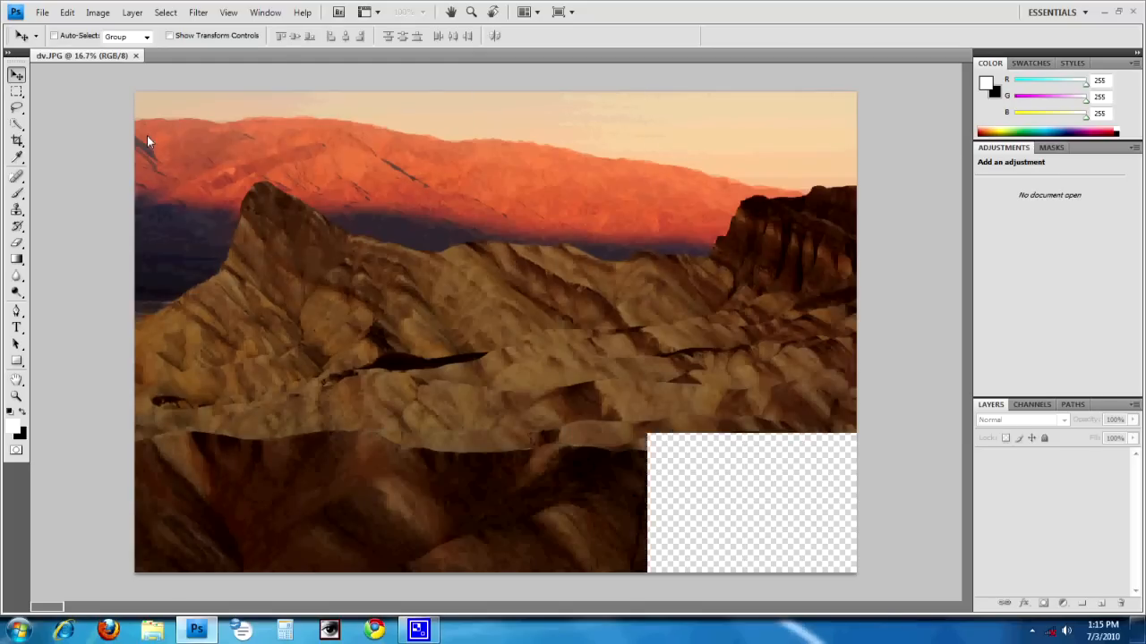
Step: Set the Crop tool to a fixed width of 1600 px and height of 900 px
left_click(17, 141)
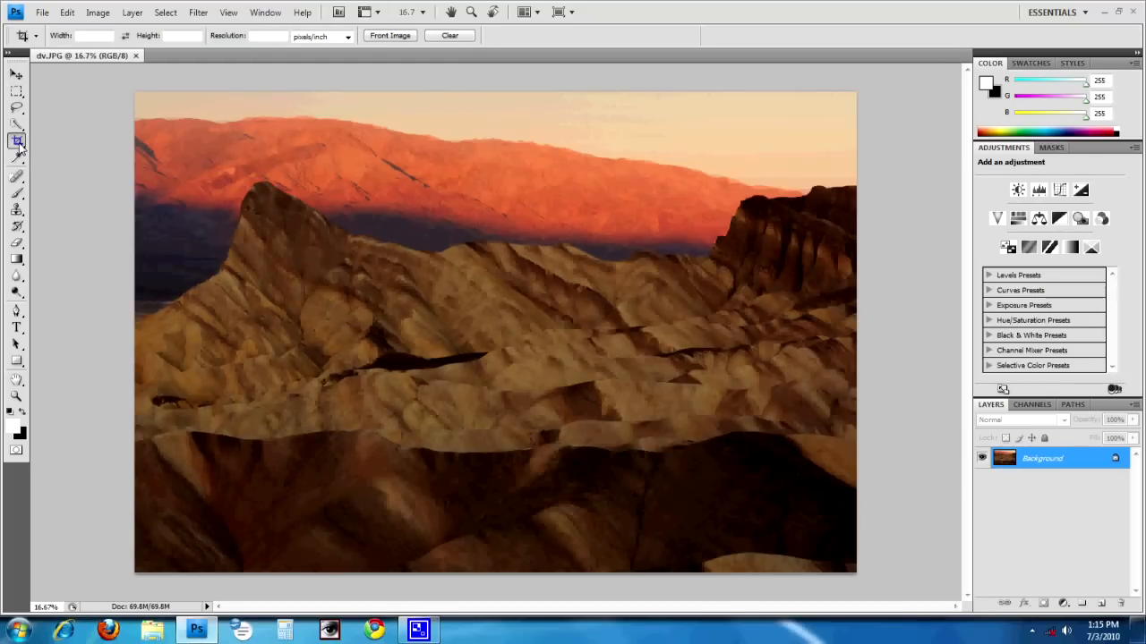
left_click(93, 38)
type("1600")
key("Return")
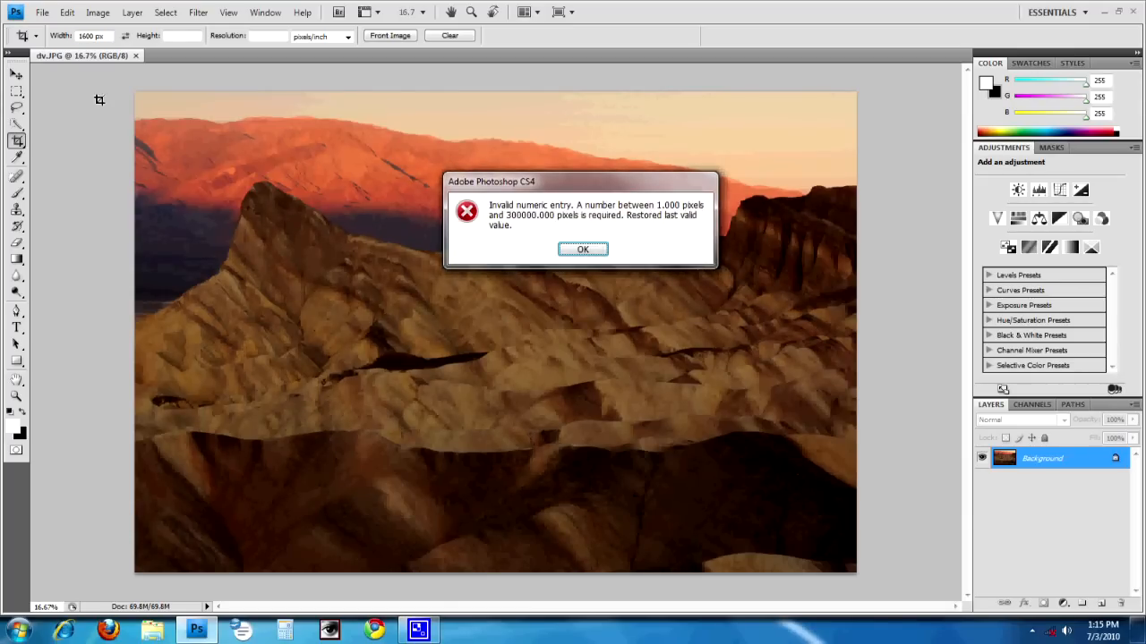
left_click(582, 251)
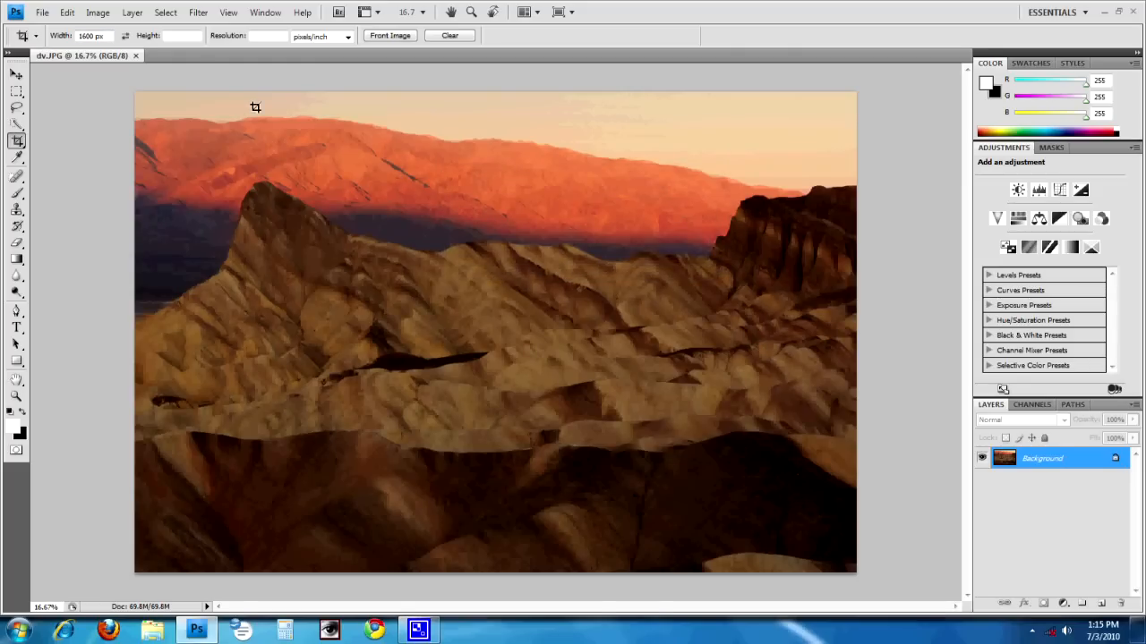
left_click(179, 36)
type("900")
Step: Crop dv.JPG with a full-width frame shifted slightly below the upper edge, cutting off the foreground
left_click_drag(136, 93, 913, 497)
left_click_drag(570, 275, 573, 285)
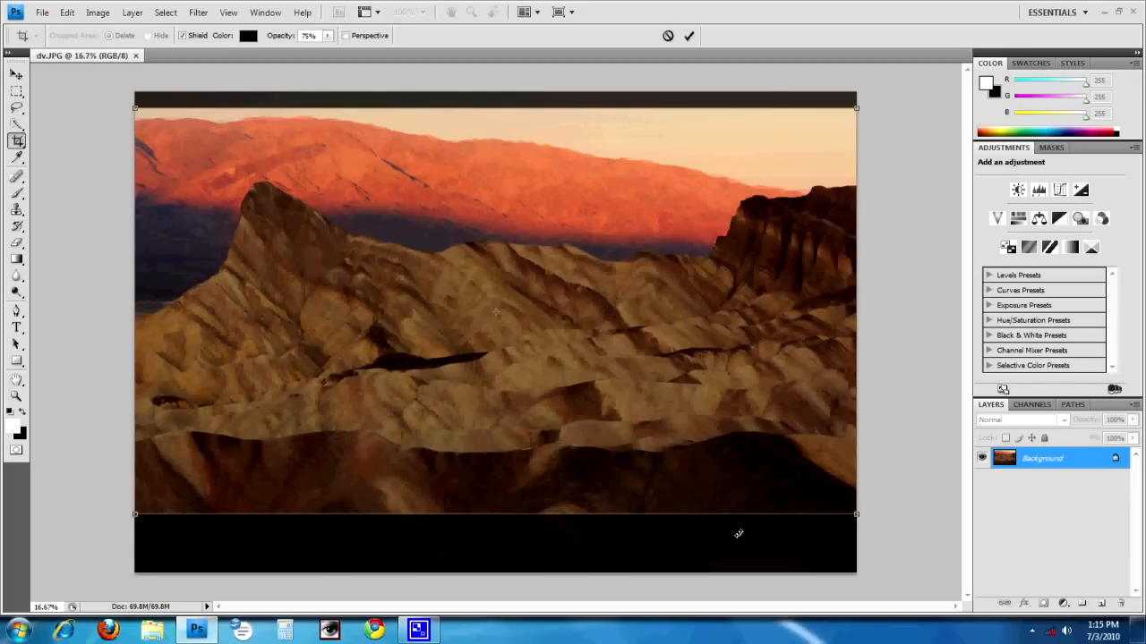
key("Return")
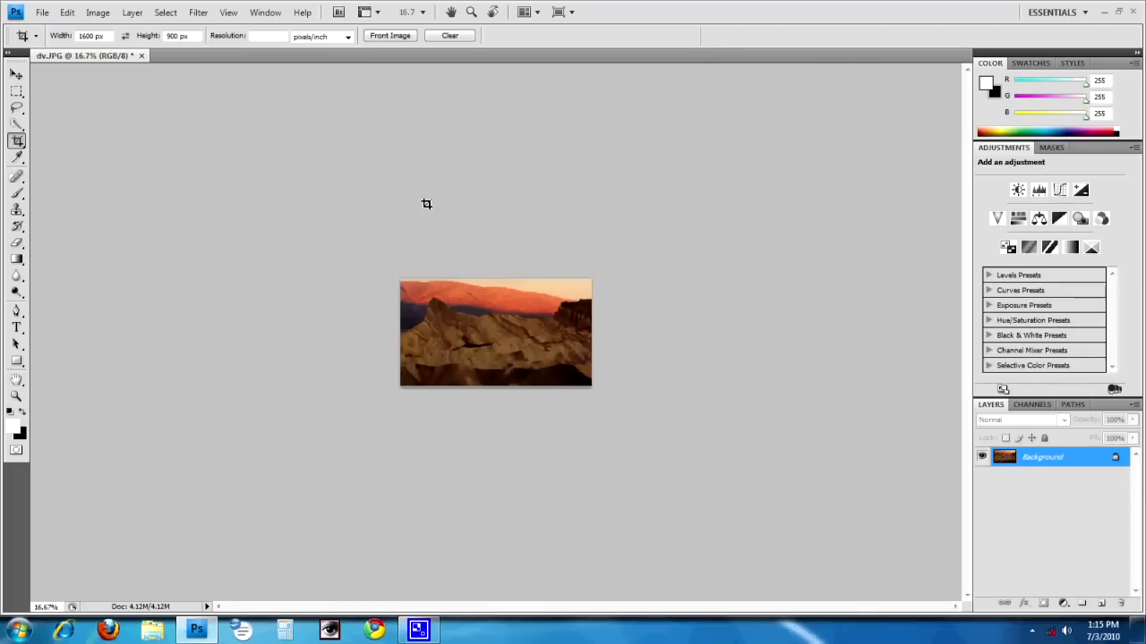
left_click(423, 11)
left_click(425, 49)
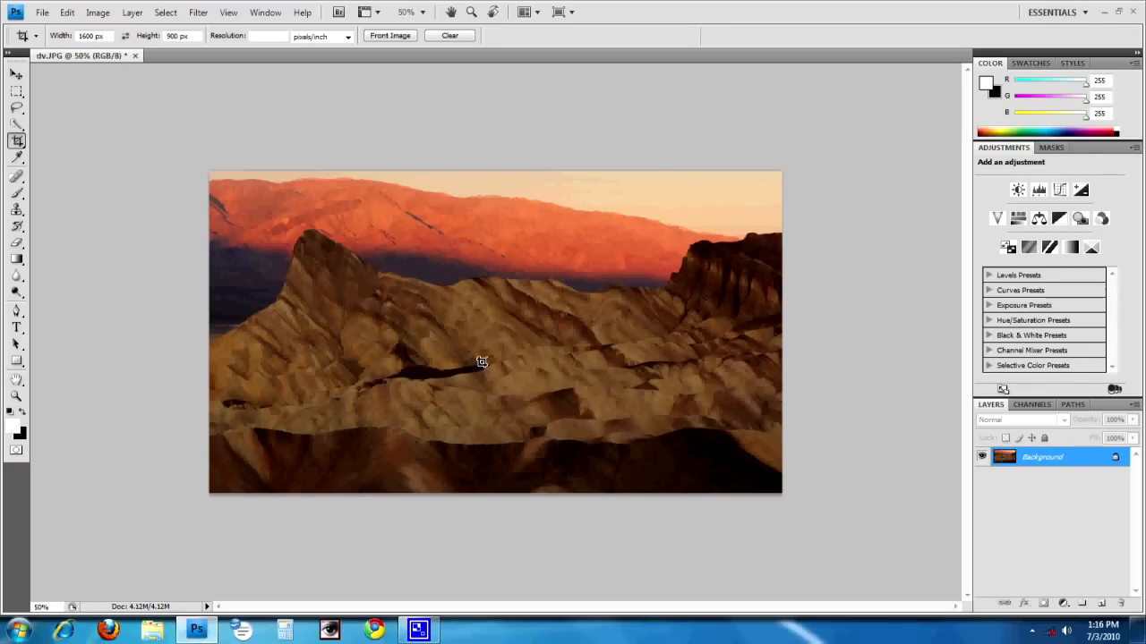
Step: Close dv.JPG without saving the crop and reopen the original file
left_click(135, 59)
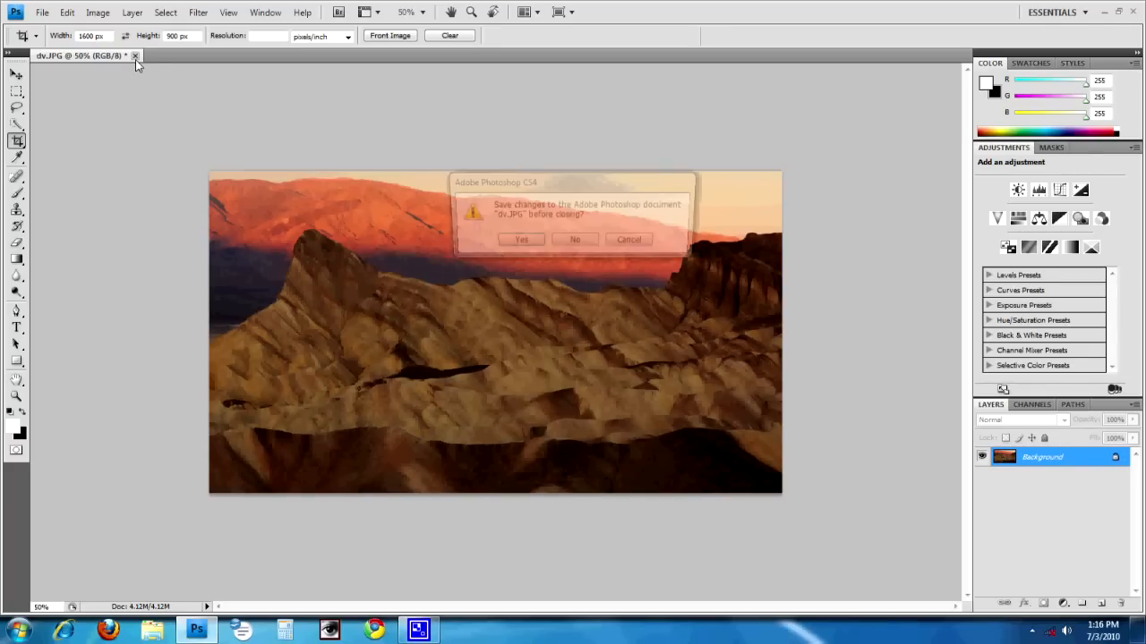
left_click(566, 241)
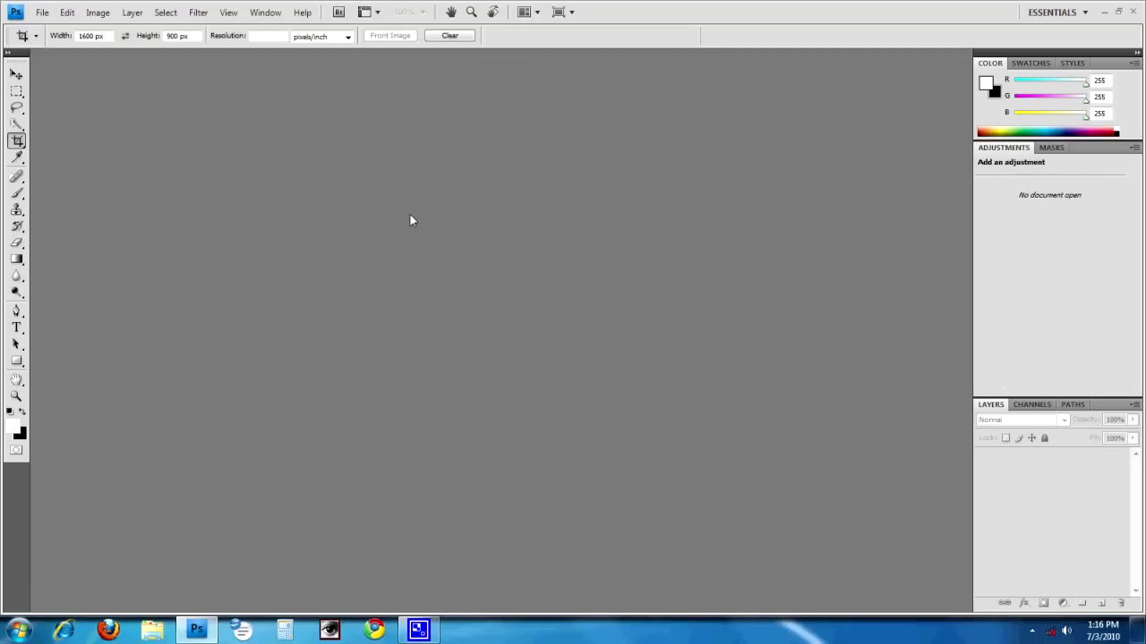
left_click(42, 12)
mouse_move(54, 97)
left_click(234, 98)
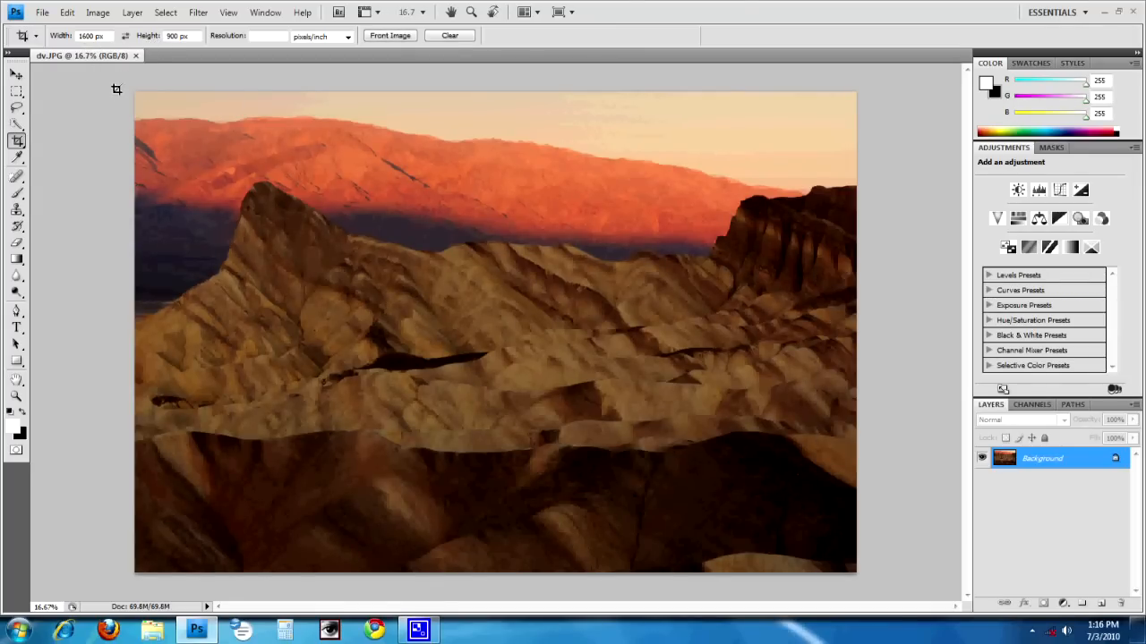
Step: Set black as the background colour and crop with a frame covering the photo's full height and extending past both sides to add black bars
left_click(12, 412)
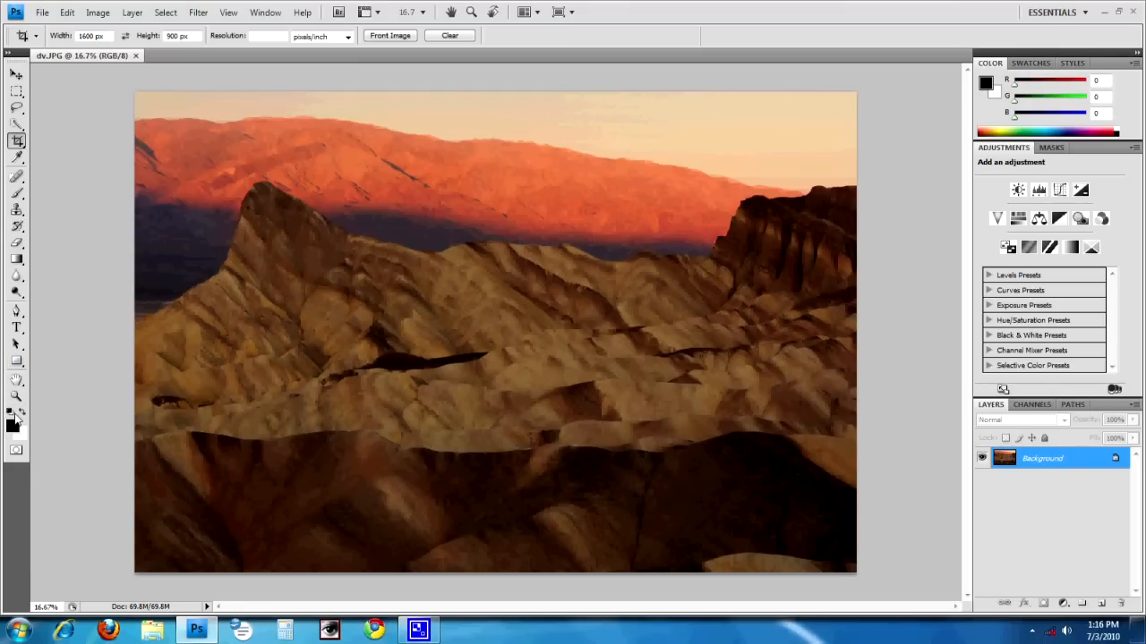
left_click(22, 410)
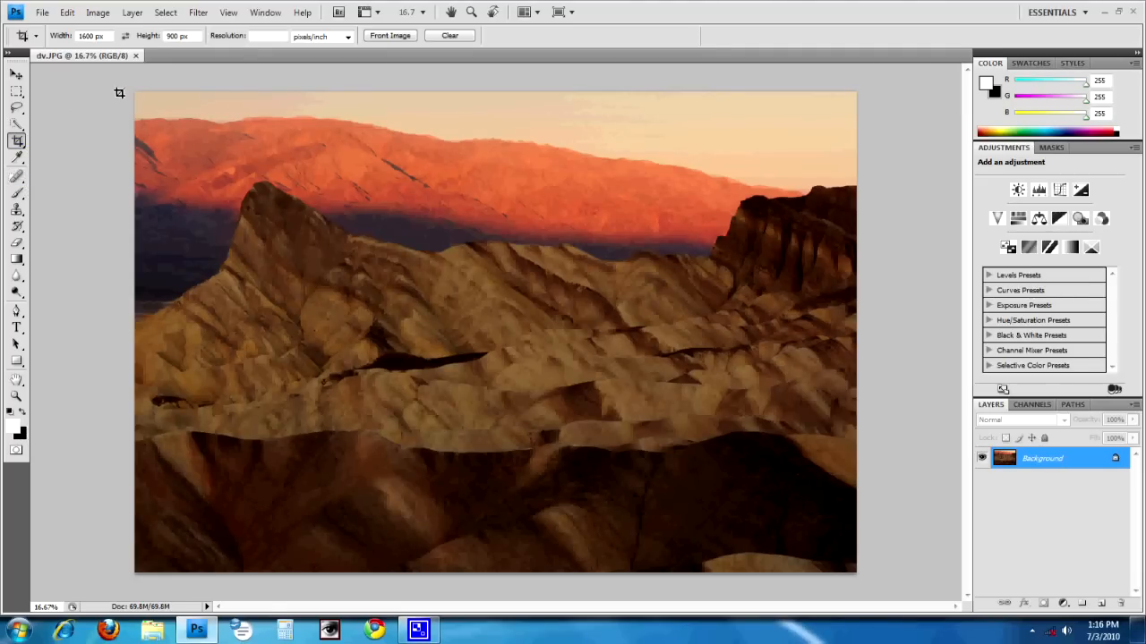
left_click_drag(119, 93, 899, 499)
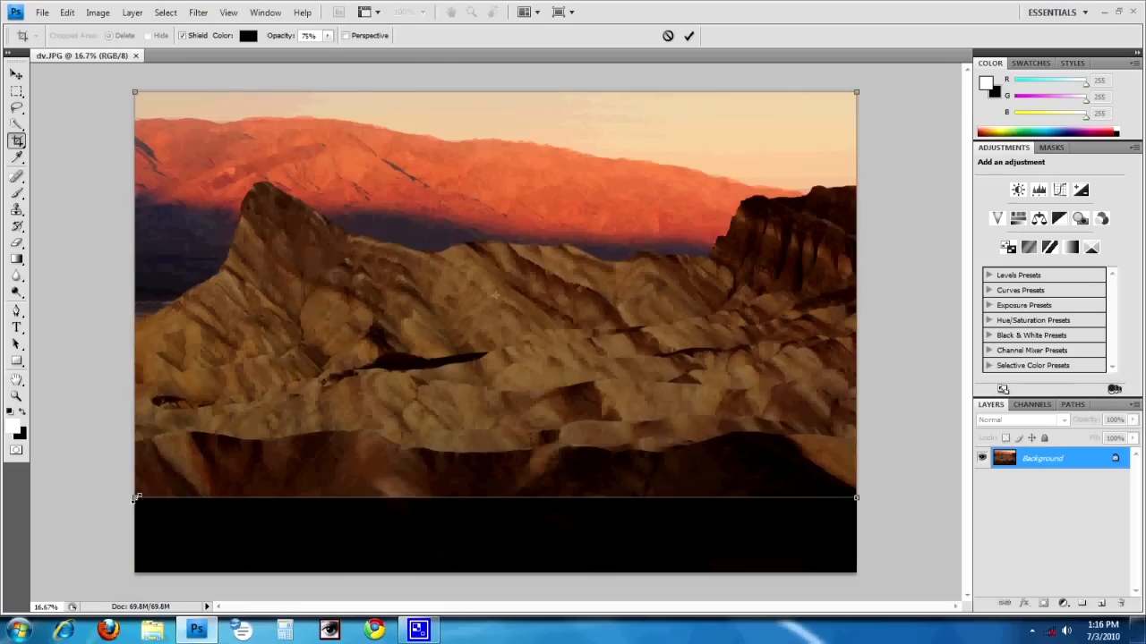
left_click_drag(135, 497, 62, 538)
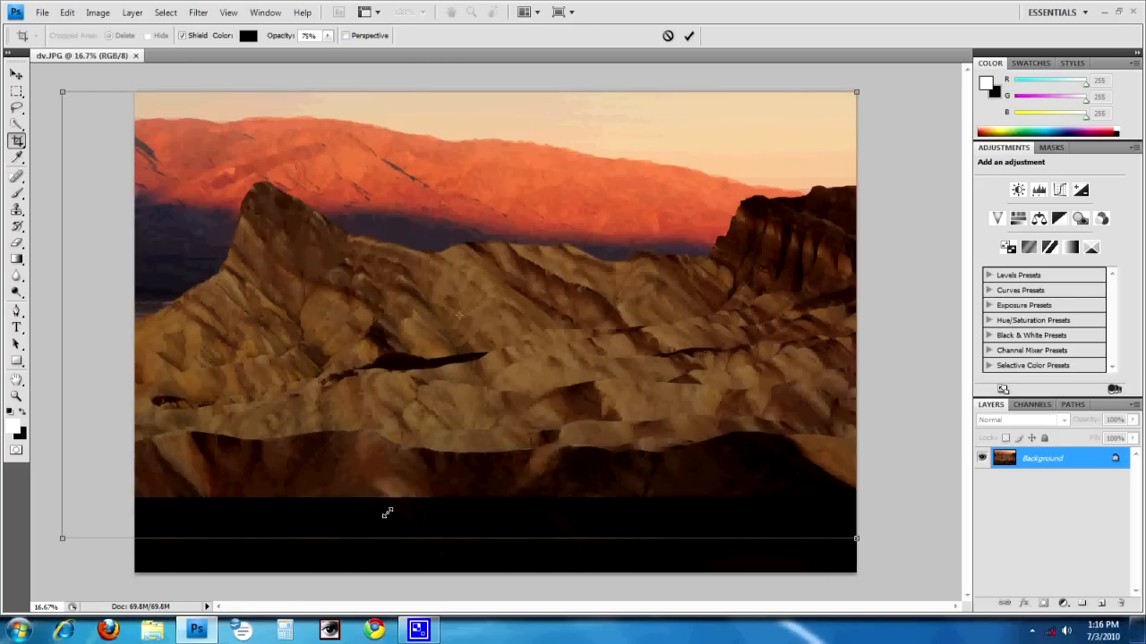
left_click_drag(852, 537, 916, 562)
left_click_drag(555, 336, 566, 338)
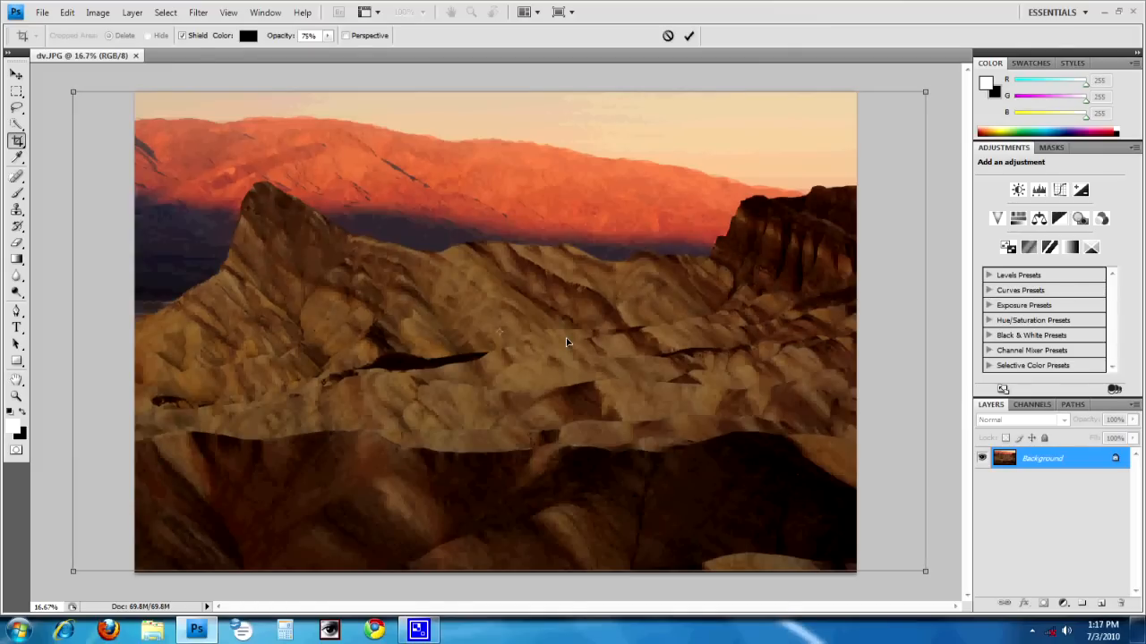
key("Return")
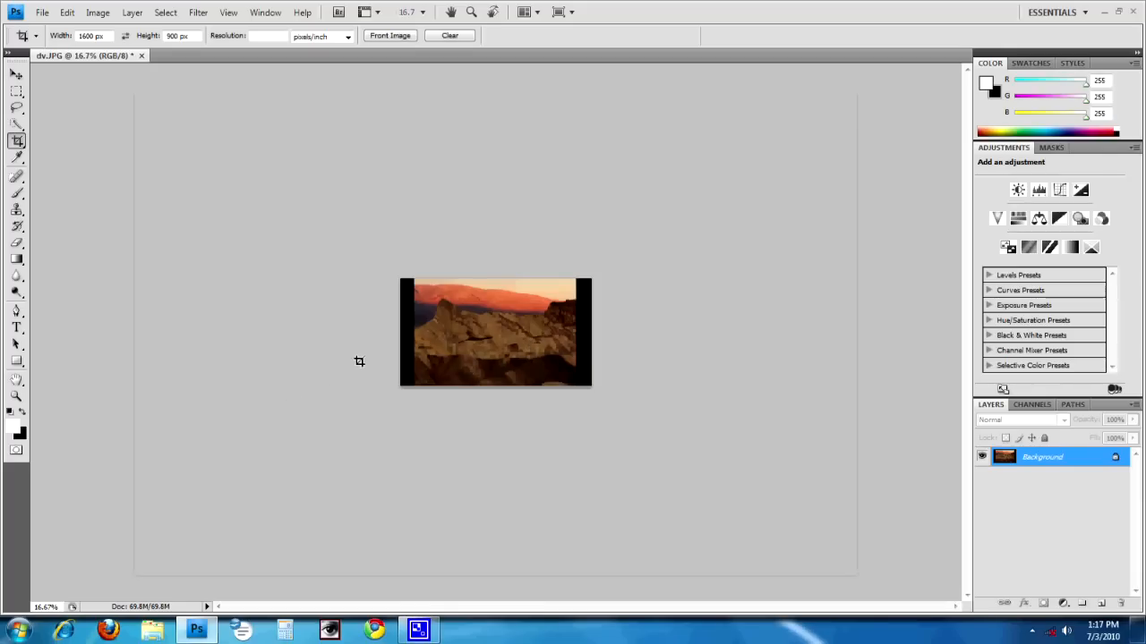
left_click(423, 12)
left_click(419, 48)
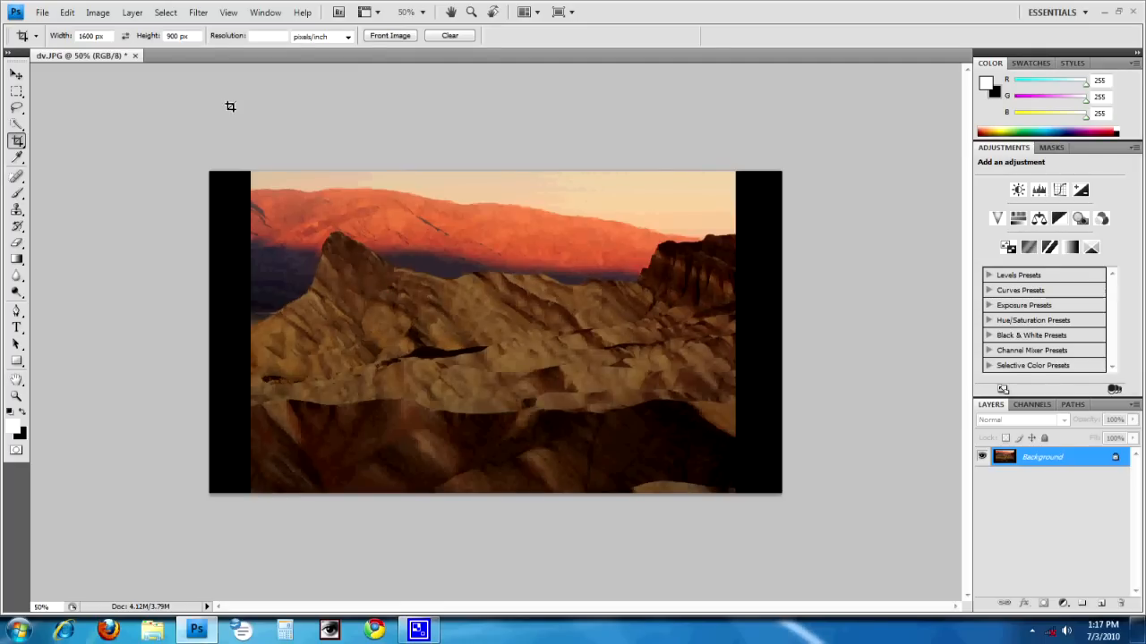
Step: Apply the Sharpen Edges filter to the cropped image
left_click(198, 16)
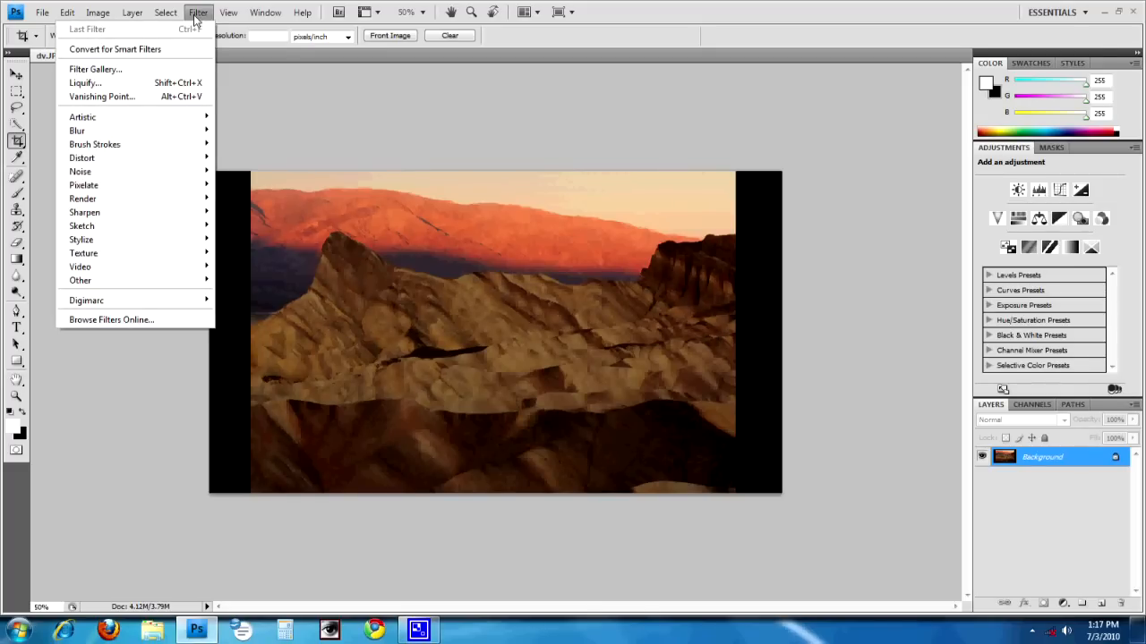
mouse_move(142, 218)
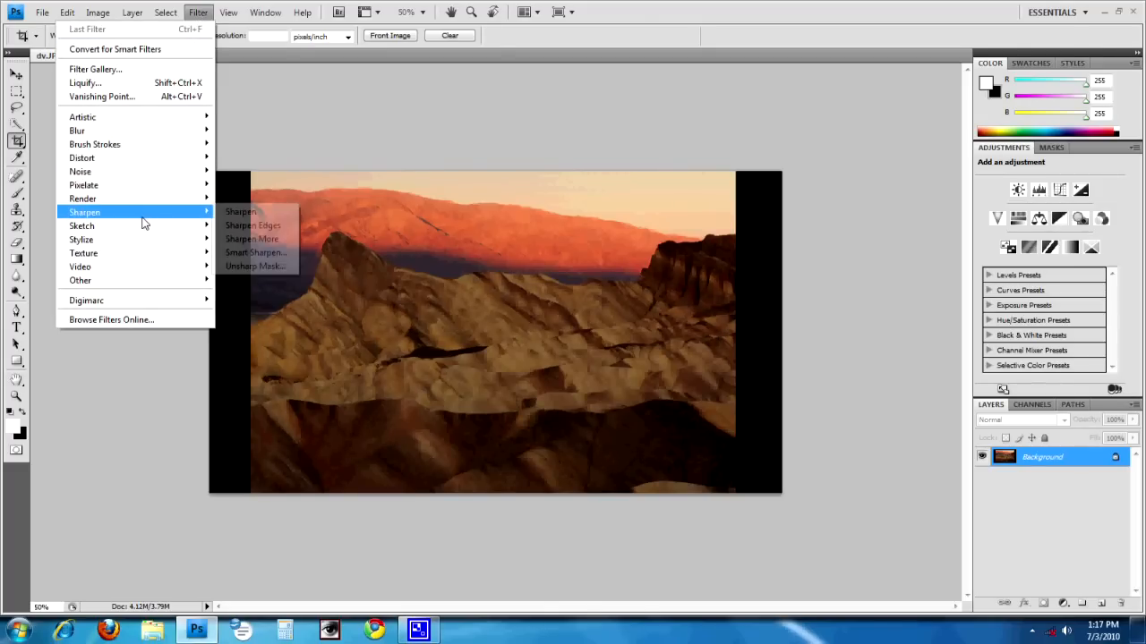
left_click(263, 227)
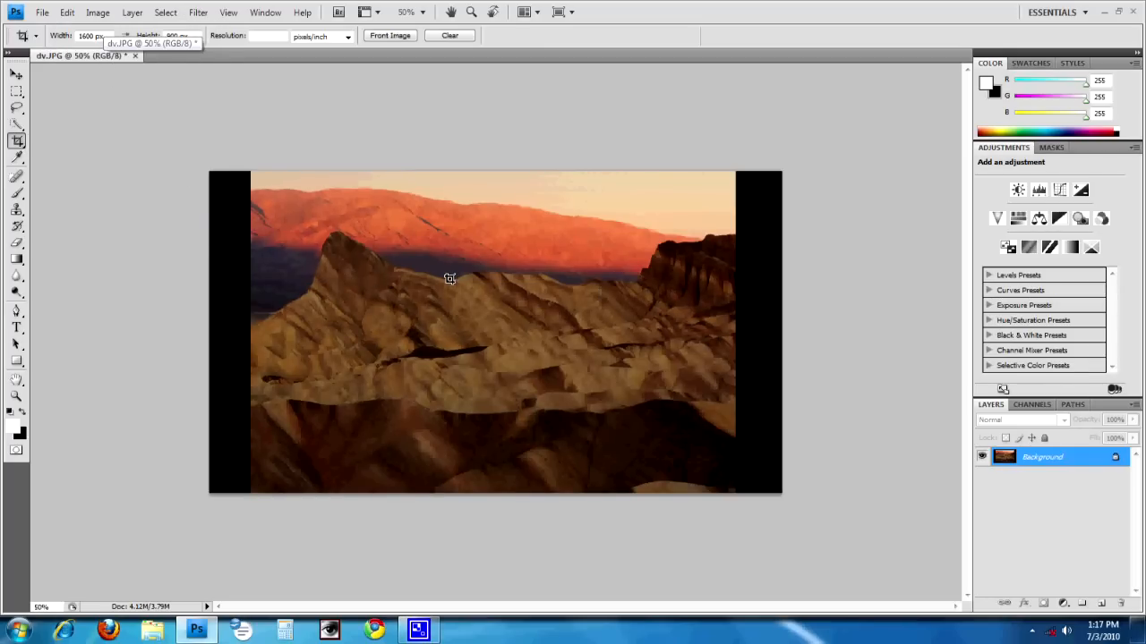
Step: Start saving the image under a new name and create a folder named wallpaper inside My Pictures
left_click(42, 12)
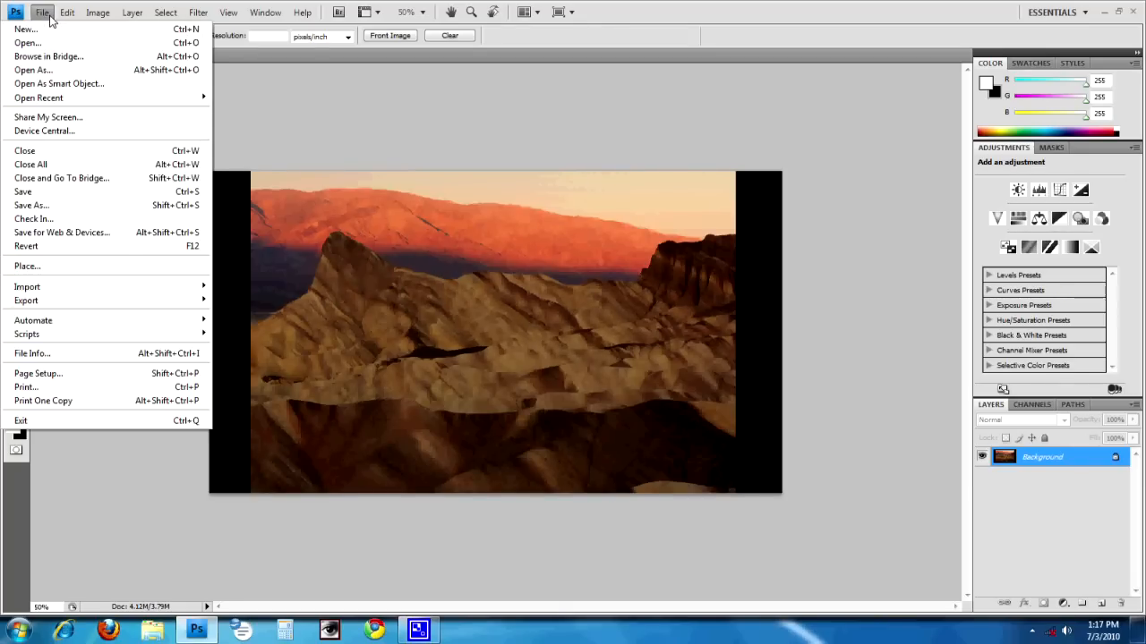
left_click(52, 206)
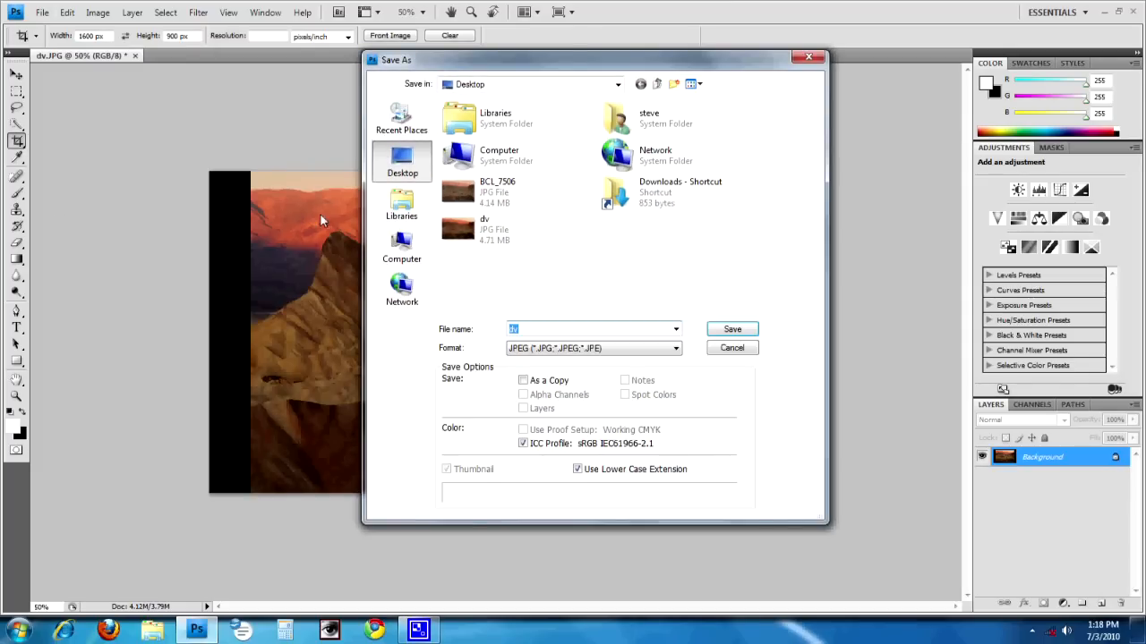
double_click(648, 131)
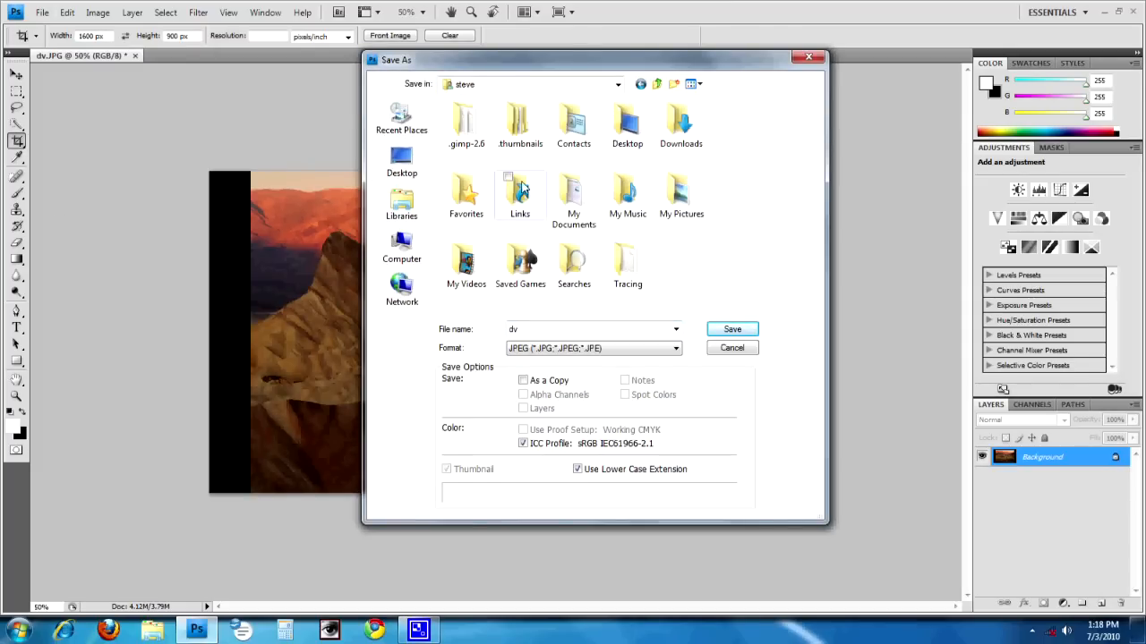
double_click(686, 203)
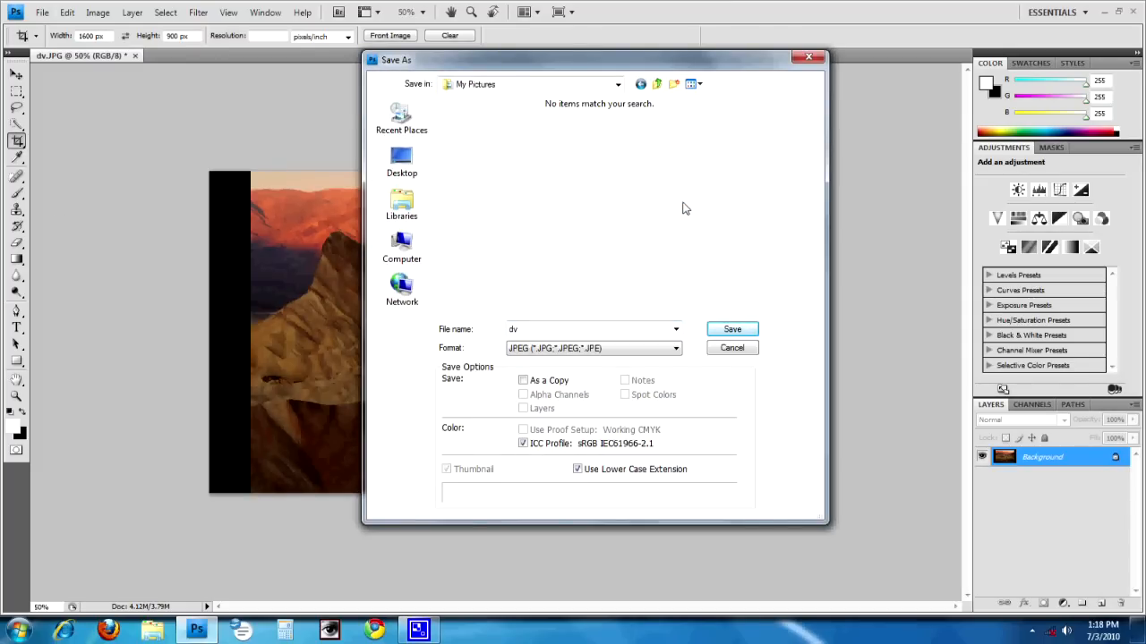
left_click(675, 84)
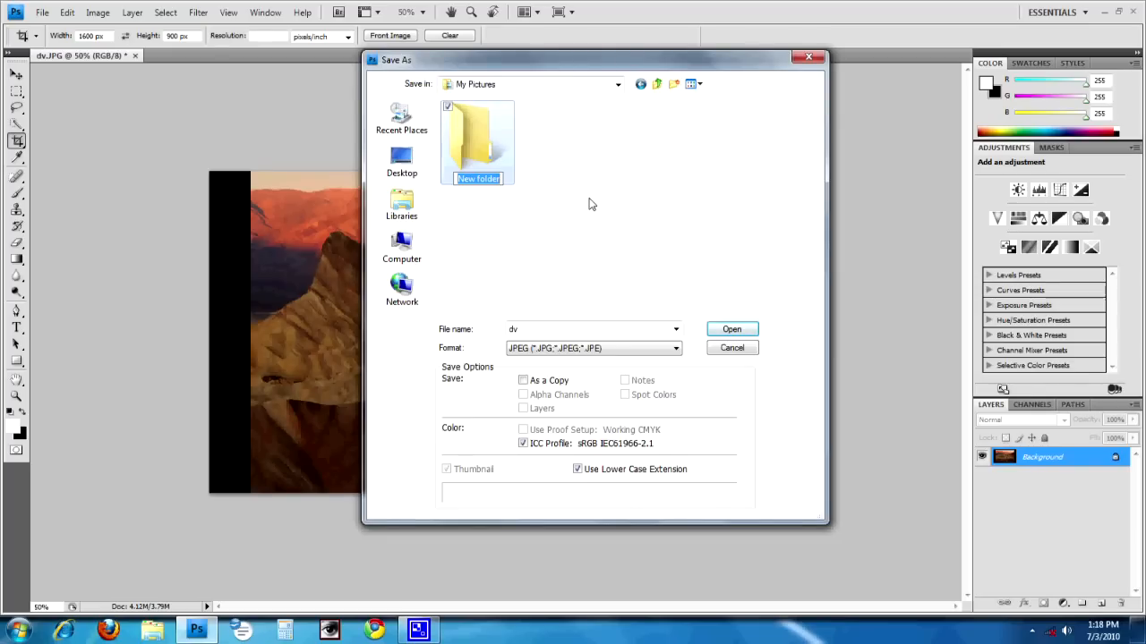
type("wallpaper")
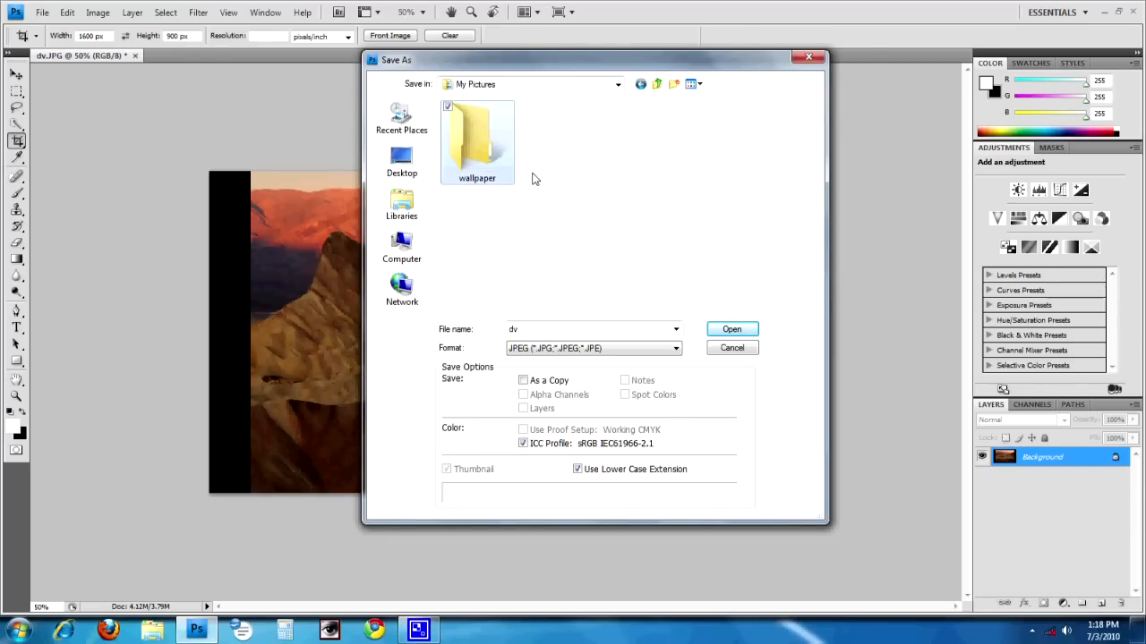
Step: Save the image in the wallpaper folder as the JPEG dv-wallpaper with quality 10 and the Baseline ("Standard") format option
double_click(500, 157)
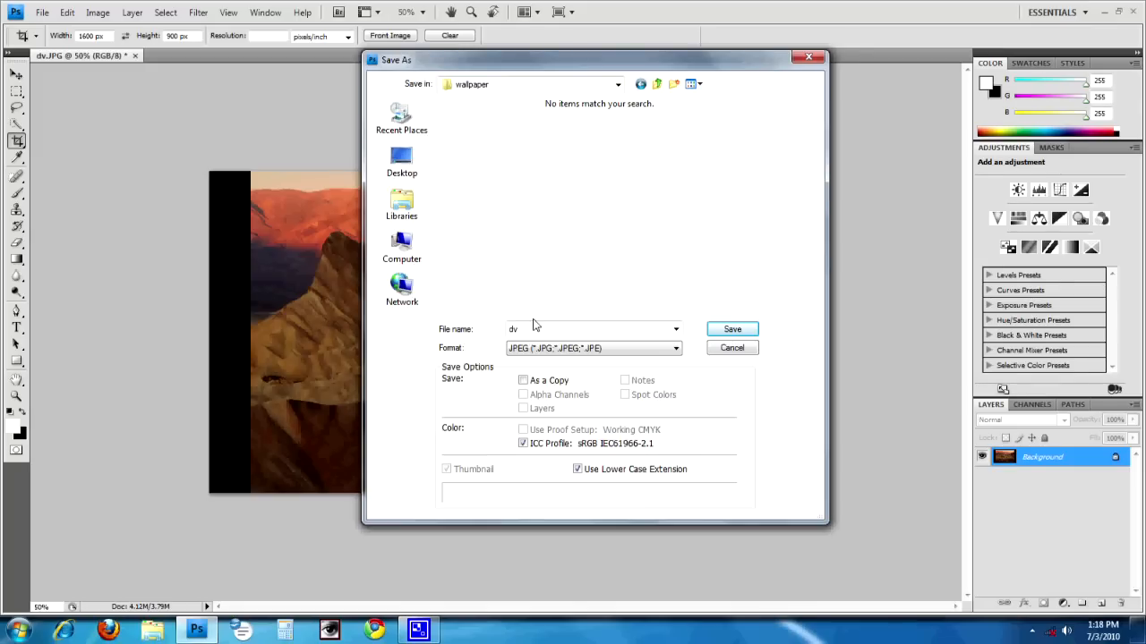
left_click(532, 329)
left_click(536, 329)
key("Return")
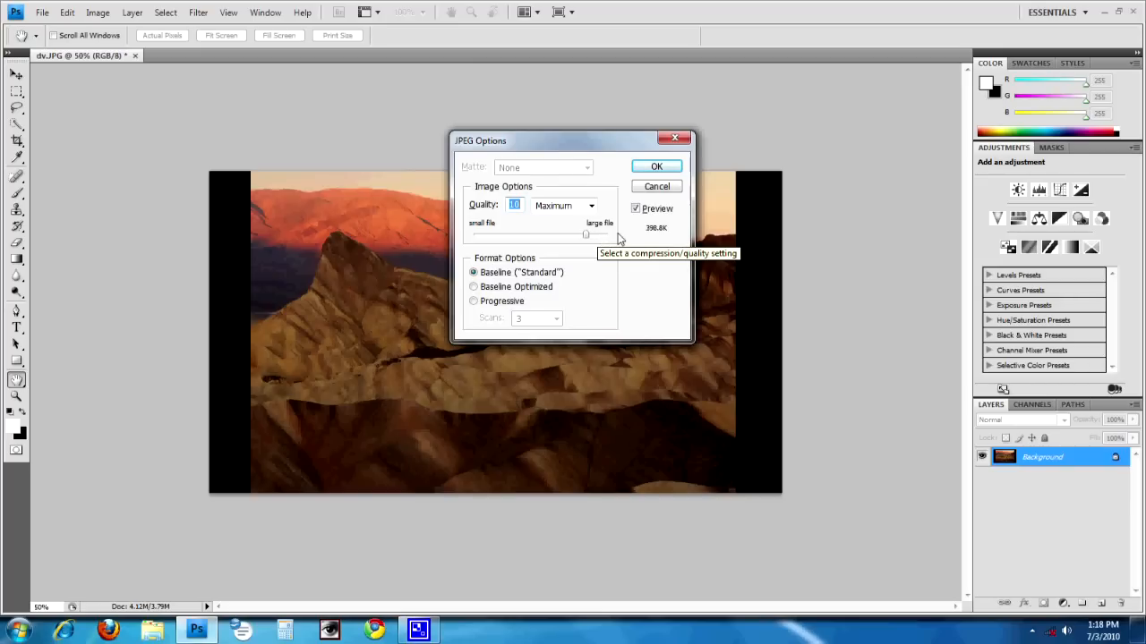
left_click(657, 170)
key("c")
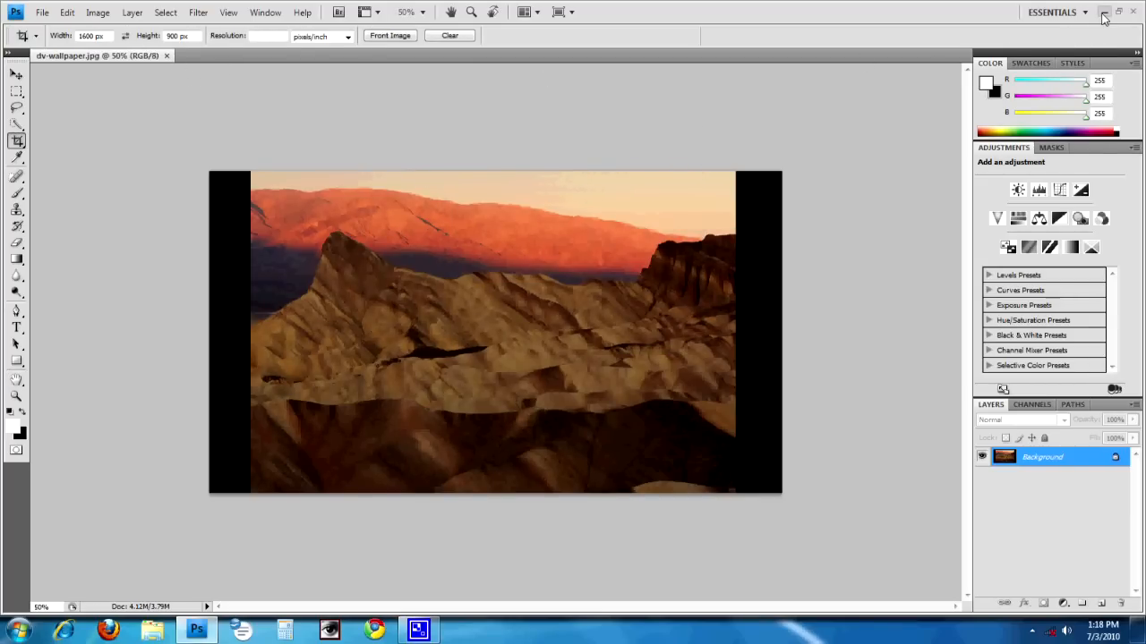
Step: Minimize Photoshop and open the wallpaper folder of the Pictures library in Windows Explorer
left_click(1102, 13)
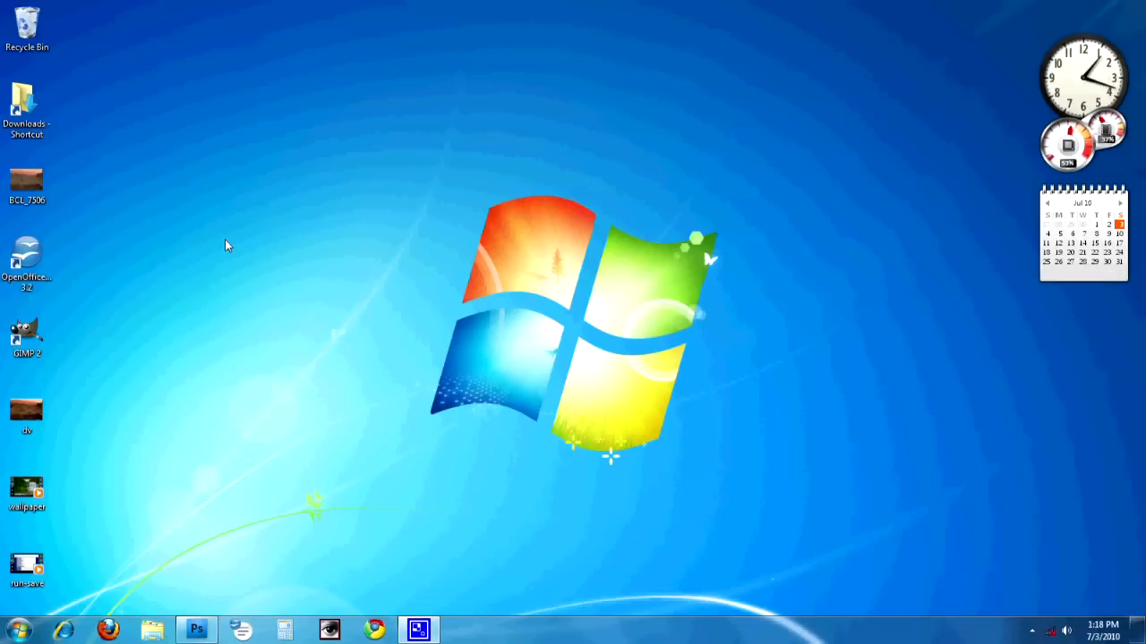
left_click(19, 630)
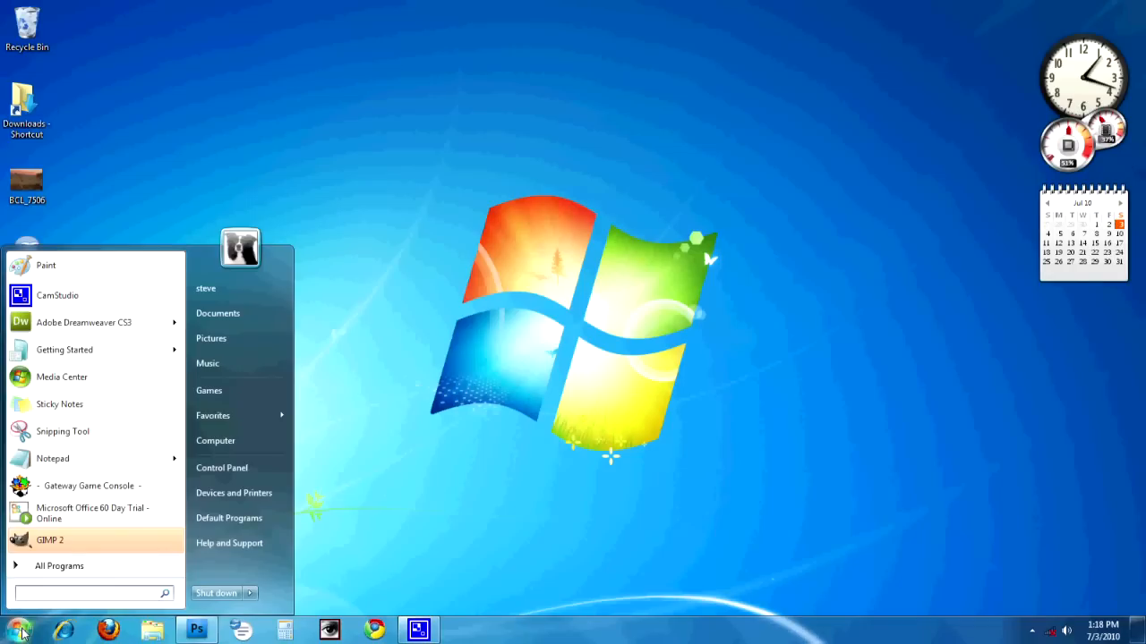
left_click(236, 340)
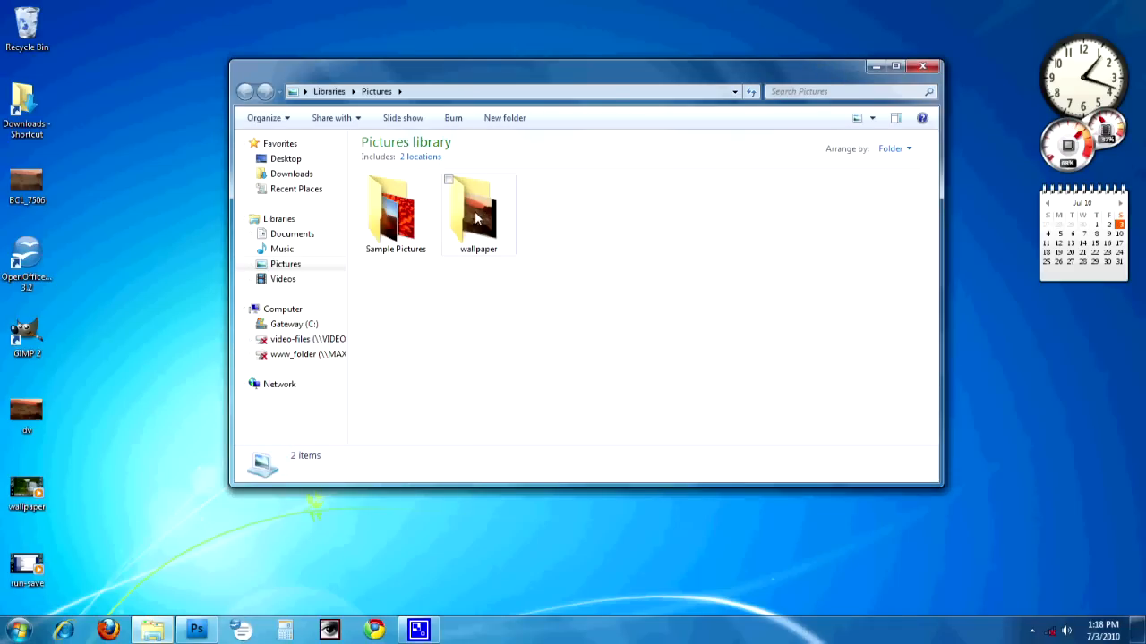
double_click(478, 217)
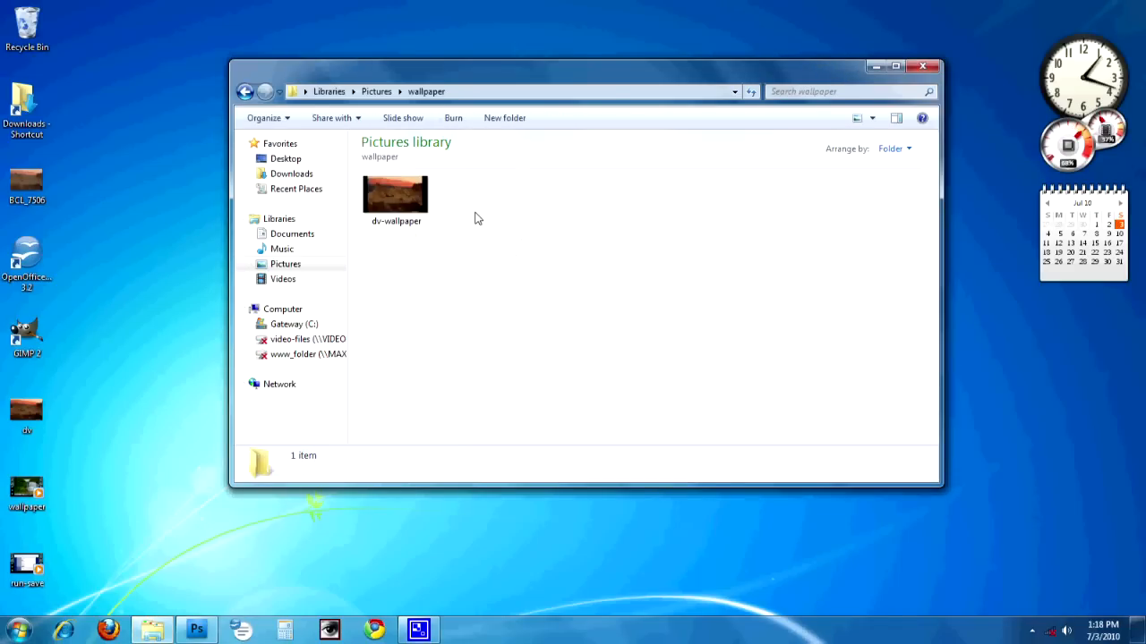
Step: Set the dv-wallpaper picture as the desktop background and close the folder window
right_click(394, 192)
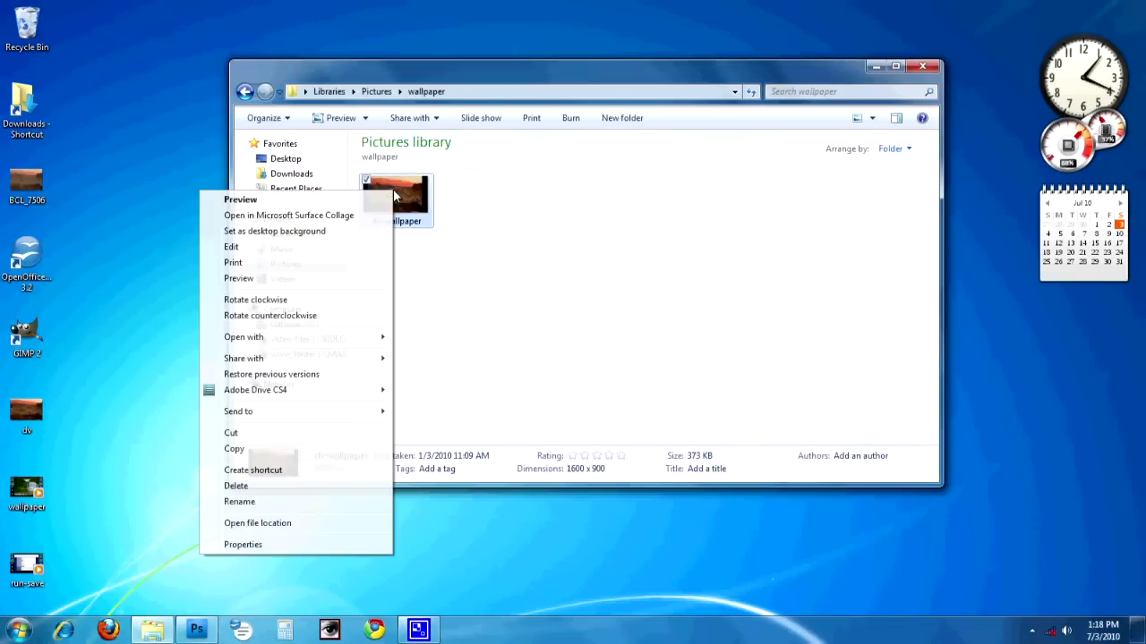
left_click(320, 231)
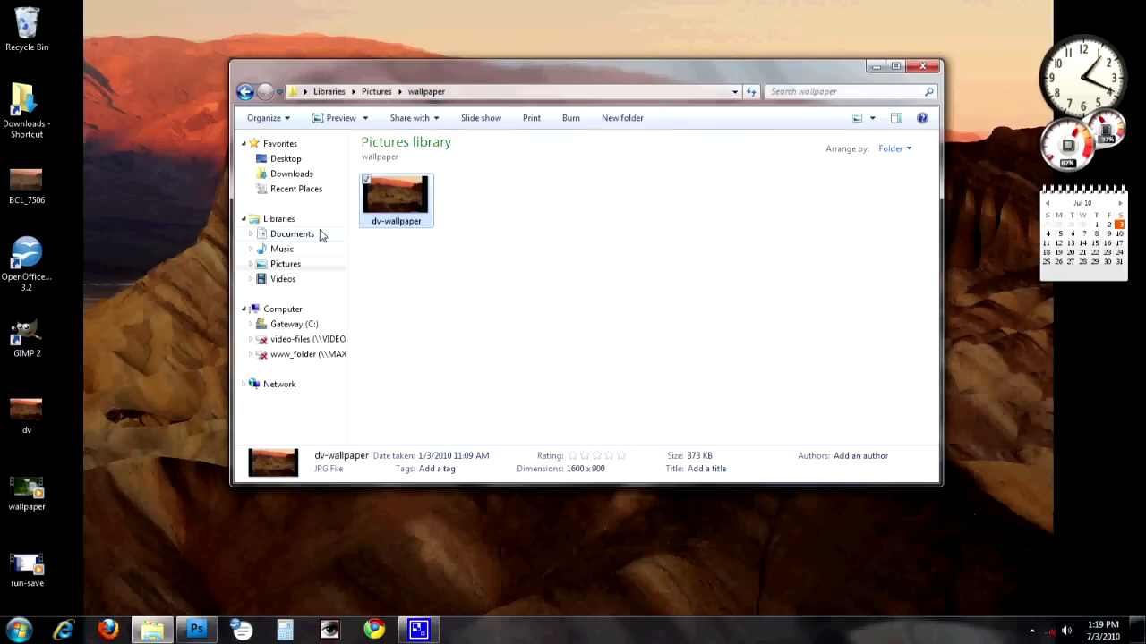
left_click(923, 69)
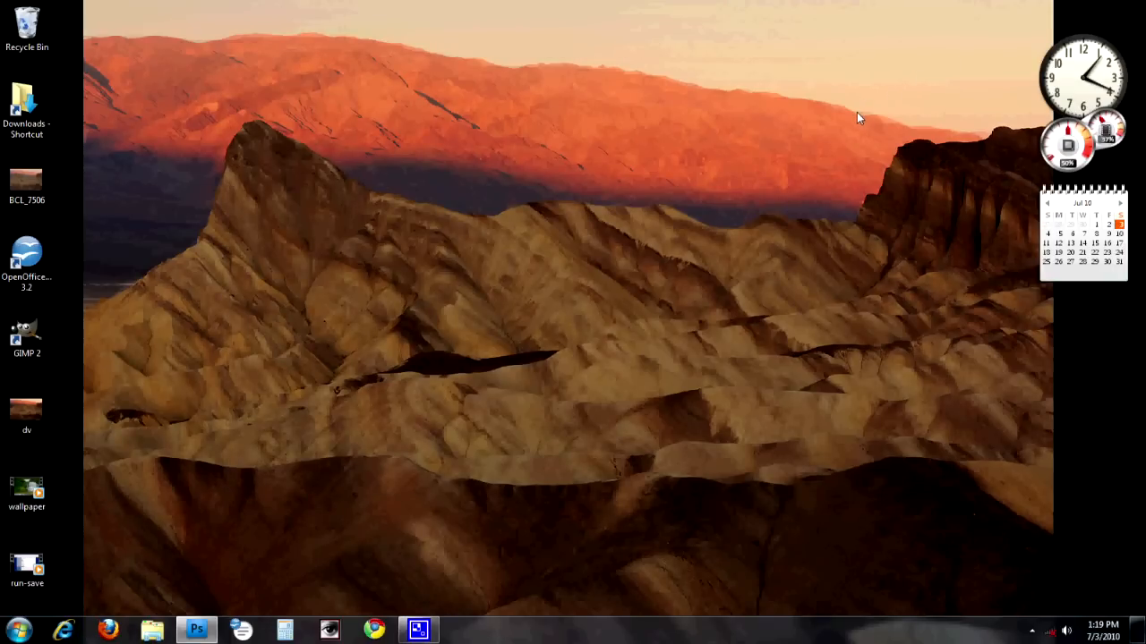